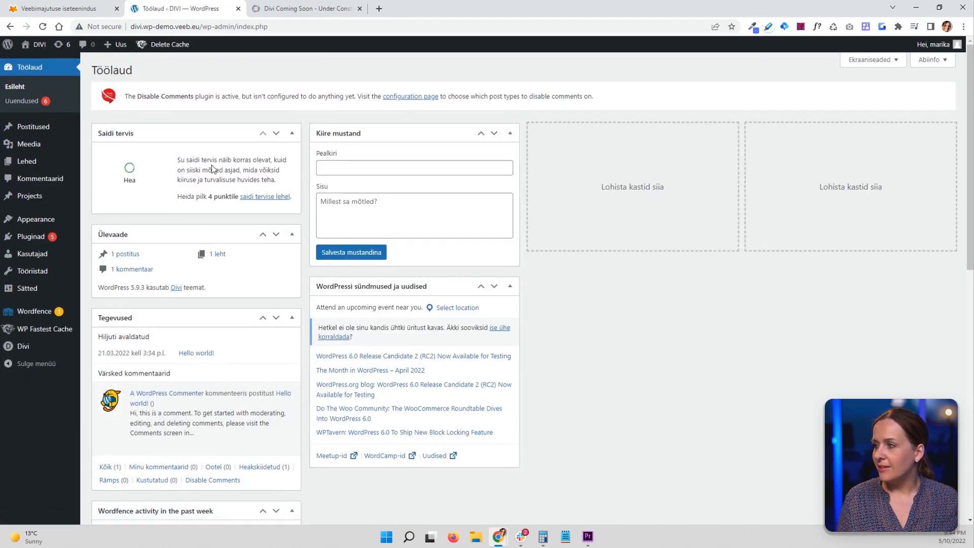
Request the free Divi Coming Soon plugin on the Divi Life site, submitting the subscriber's first name and email.
{"action": "mouse_move", "coordinate": [61, 246]}
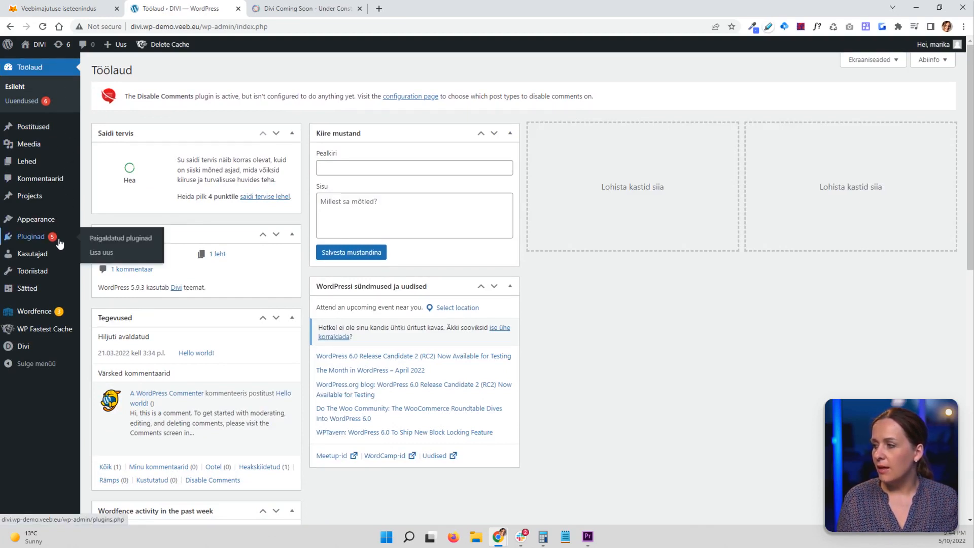
{"action": "left_click", "coordinate": [287, 10]}
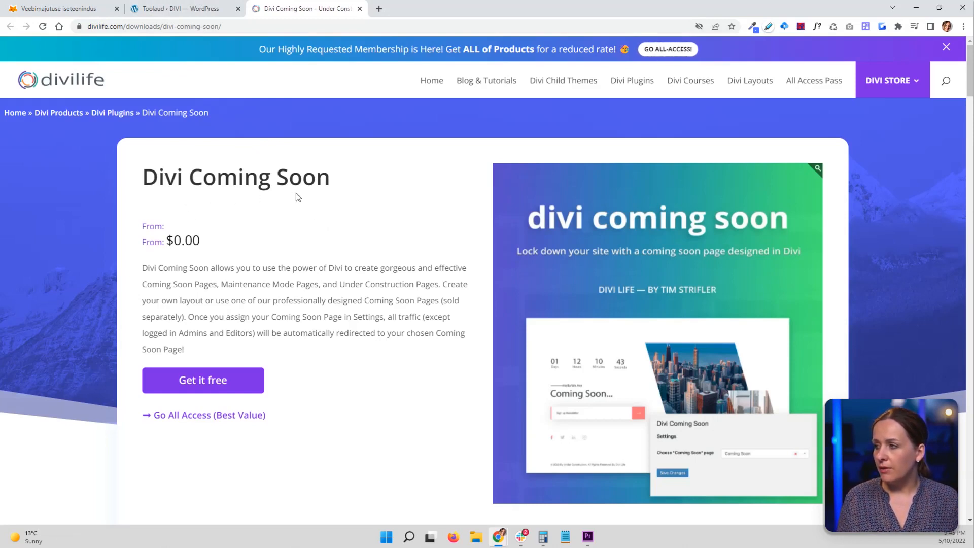
{"action": "left_click", "coordinate": [213, 387]}
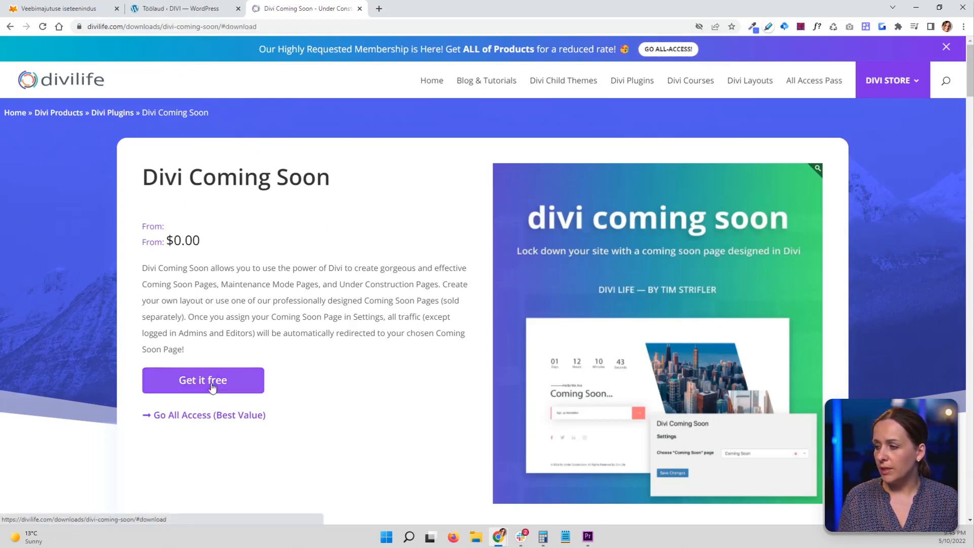
{"action": "left_click", "coordinate": [354, 355]}
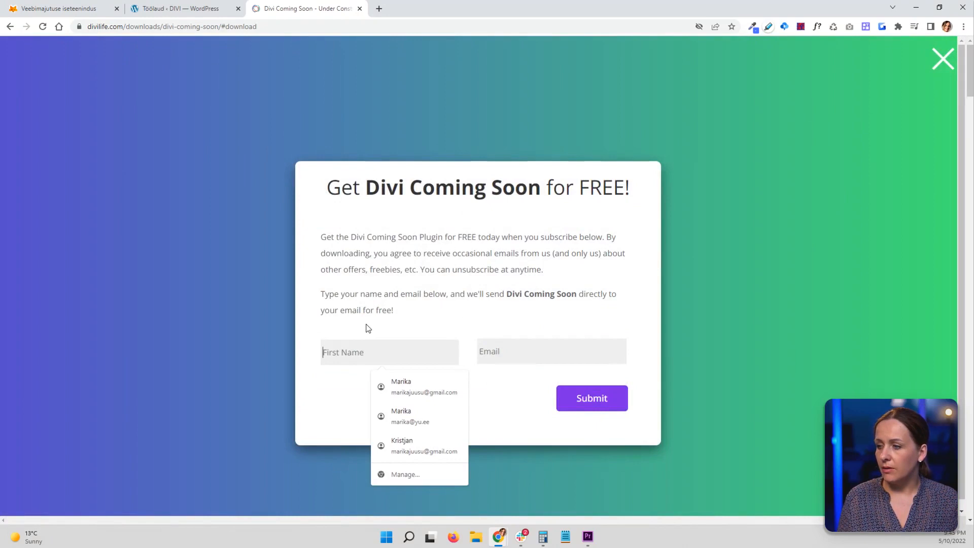
{"action": "left_click", "coordinate": [455, 325]}
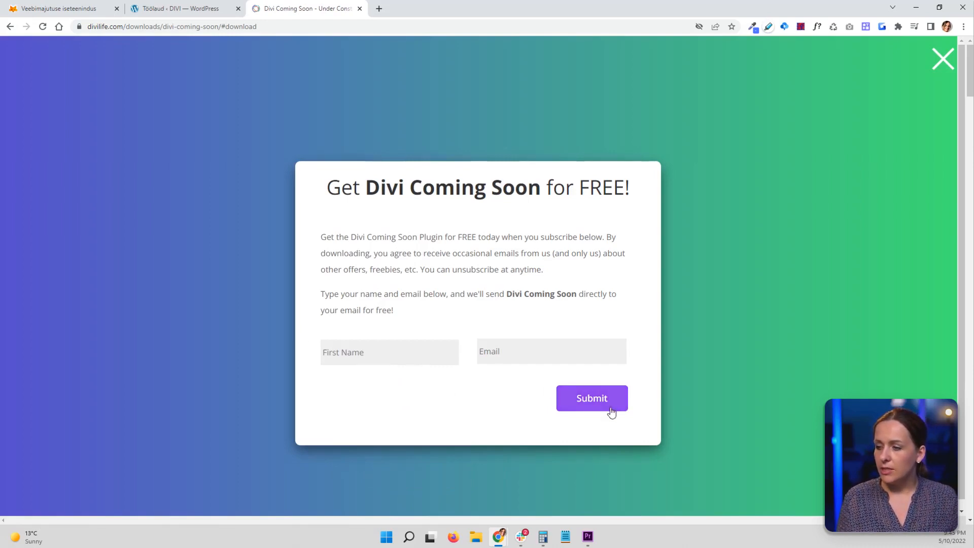
{"action": "left_click", "coordinate": [367, 359]}
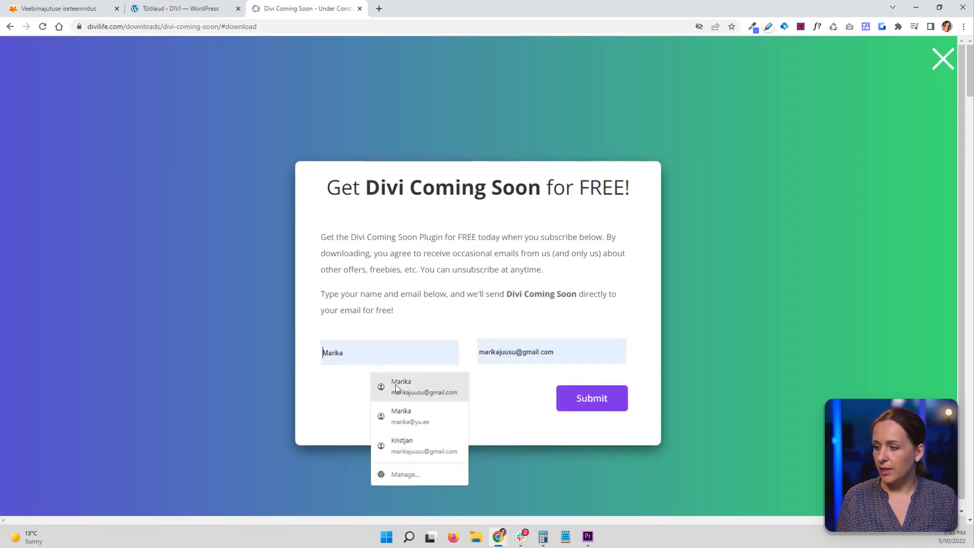
{"action": "left_click", "coordinate": [398, 388]}
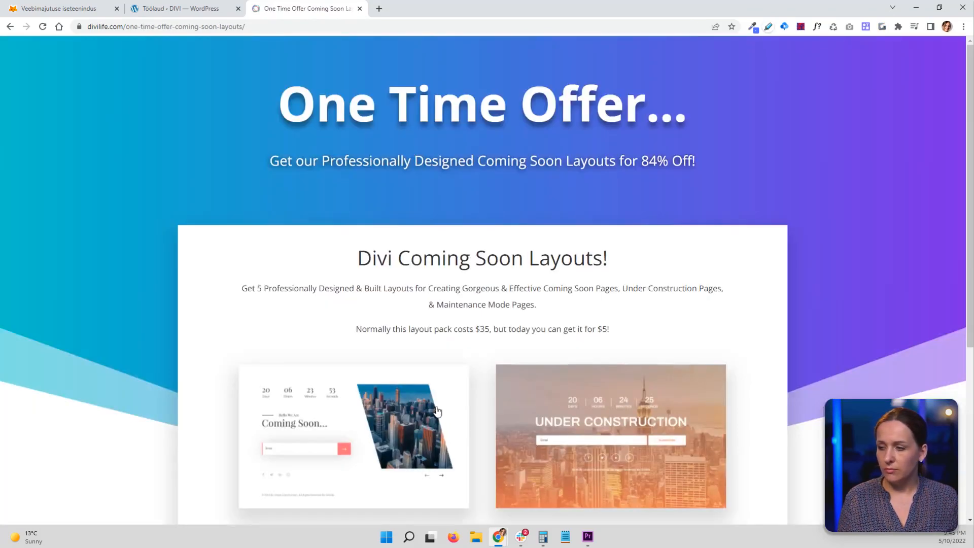
Look through the one-time Divi Coming Soon Layouts offer, then close that page to return to the WordPress dashboard.
{"action": "scroll", "coordinate": [344, 324], "scroll_direction": "down", "scroll_amount": 5}
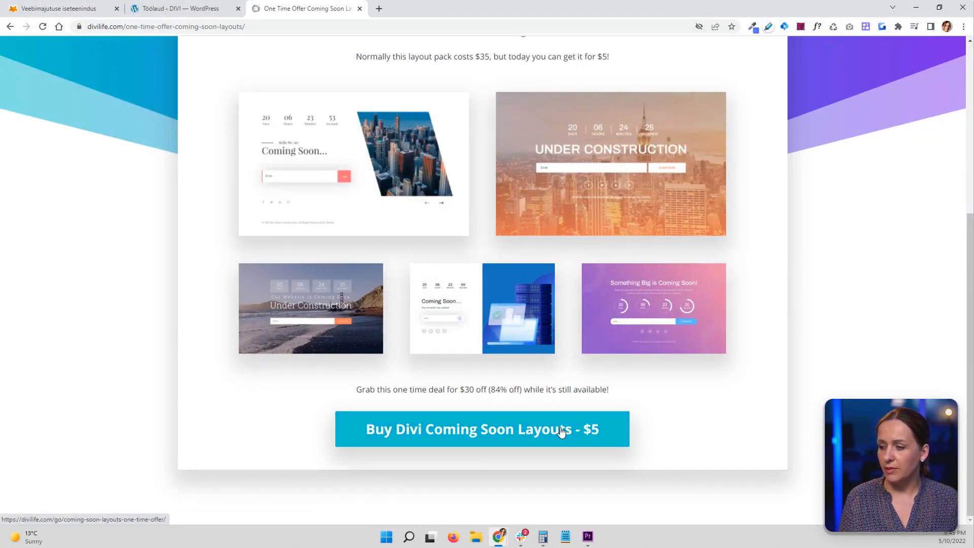
{"action": "scroll", "coordinate": [403, 278], "scroll_direction": "up", "scroll_amount": 5}
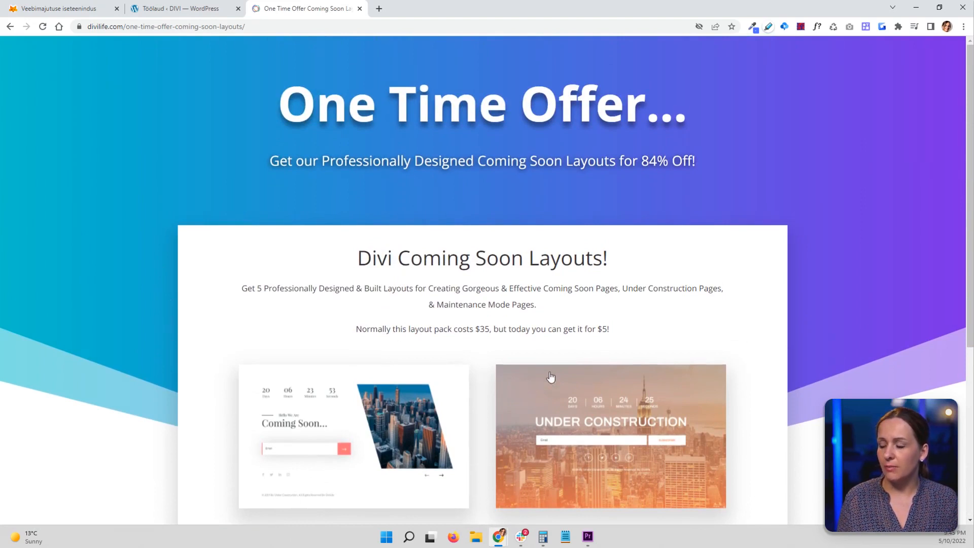
{"action": "left_click", "coordinate": [359, 9]}
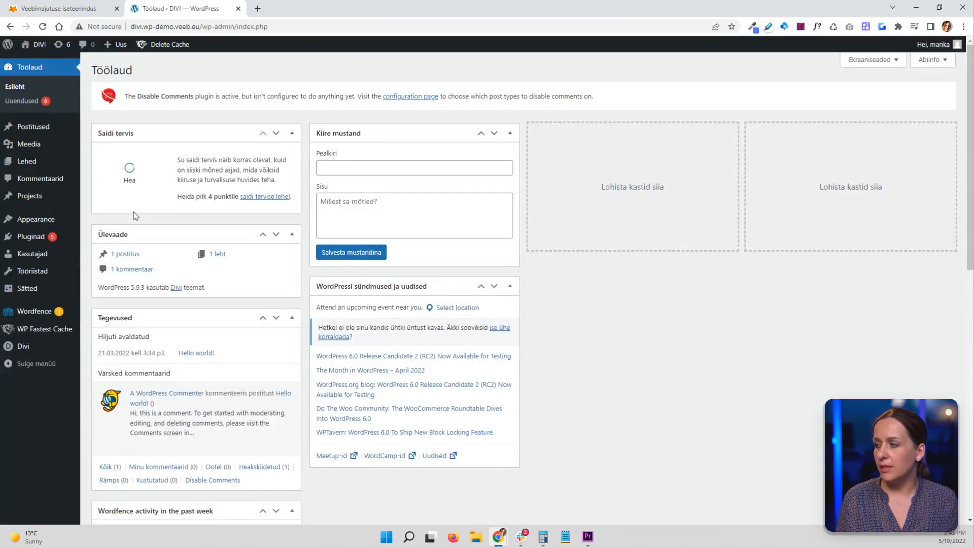
Upload the plugin file Divi-Coming-Soon-1.0.2.zip to the WordPress site, install it and activate it.
{"action": "mouse_move", "coordinate": [74, 242]}
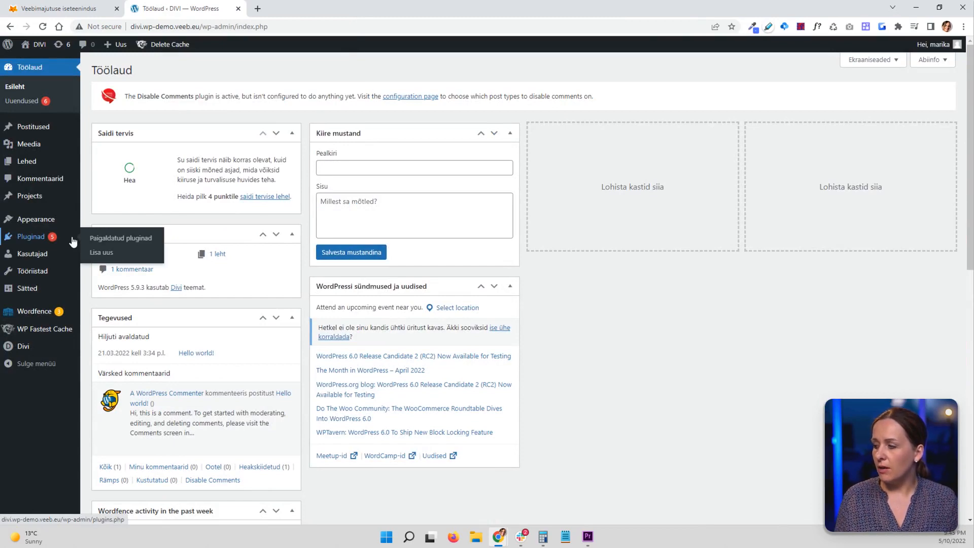
{"action": "left_click", "coordinate": [100, 259]}
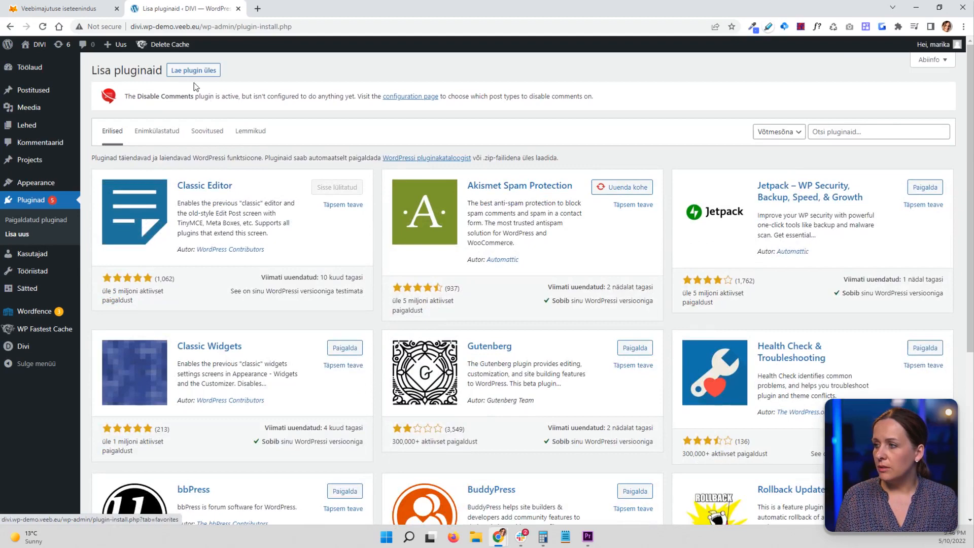
{"action": "left_click", "coordinate": [193, 71]}
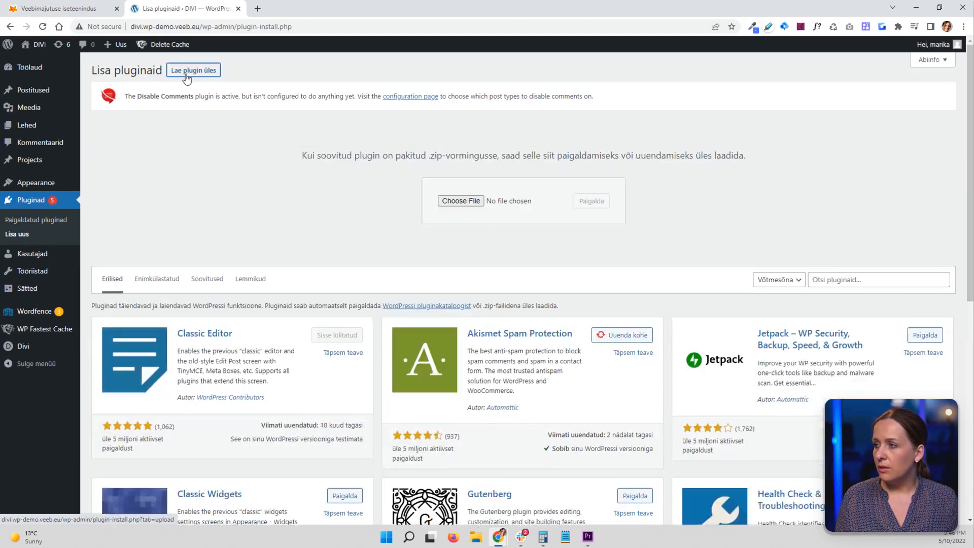
{"action": "left_click", "coordinate": [450, 201]}
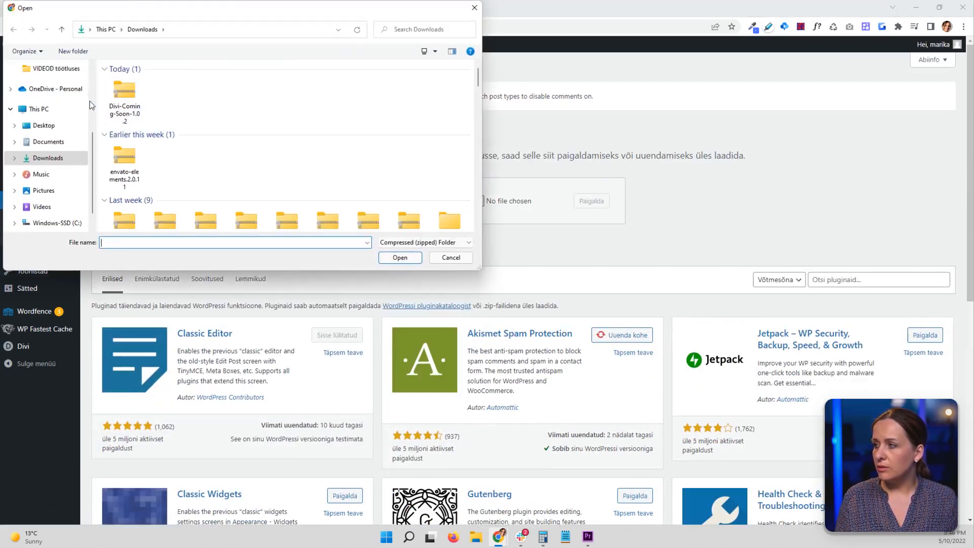
{"action": "left_click", "coordinate": [124, 96]}
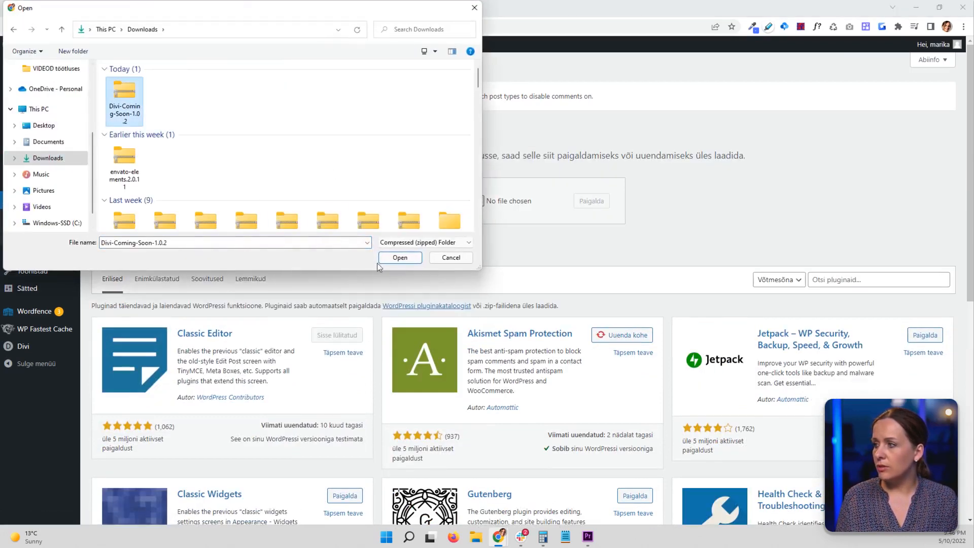
{"action": "left_click", "coordinate": [399, 258]}
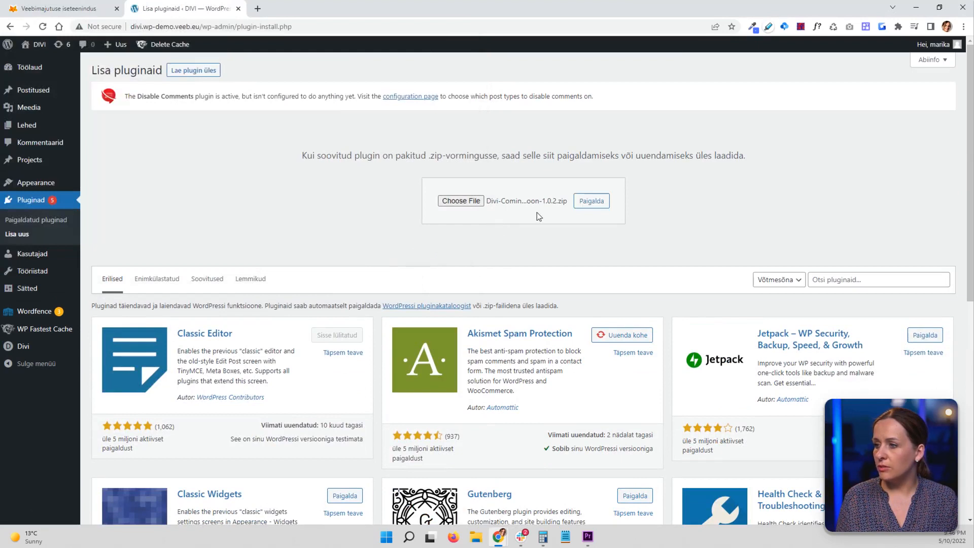
{"action": "left_click", "coordinate": [592, 201]}
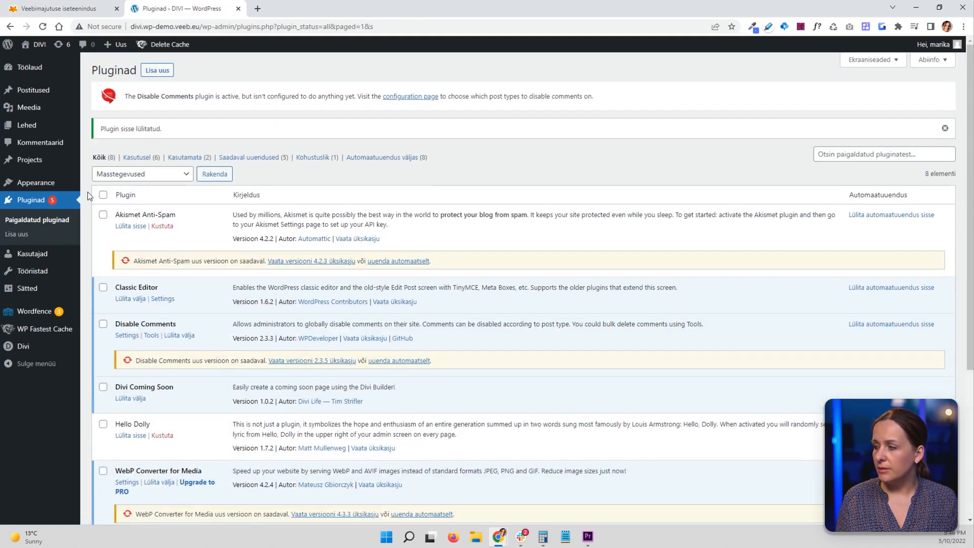
Open the Divi Coming Soon settings and examine the choice of "Coming Soon" page.
{"action": "mouse_move", "coordinate": [28, 351]}
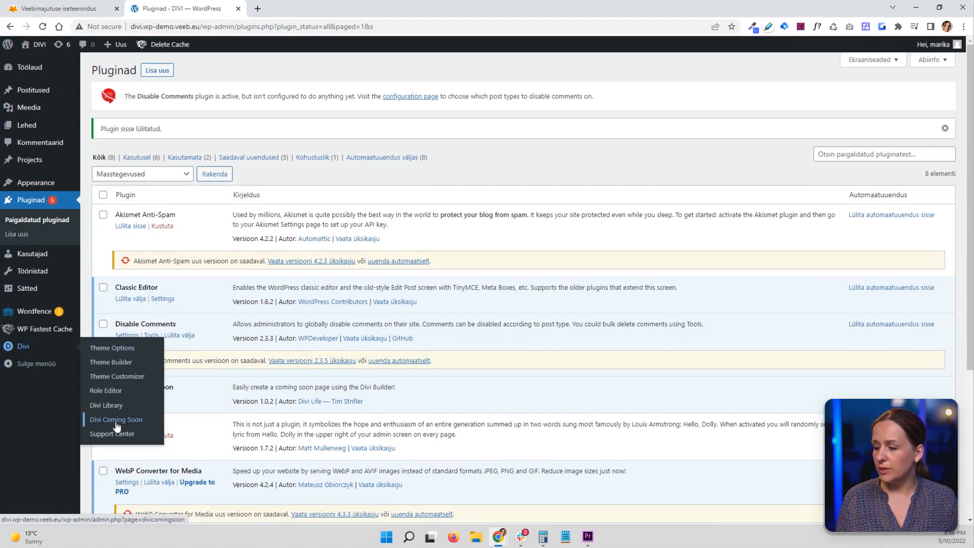
{"action": "left_click", "coordinate": [115, 424]}
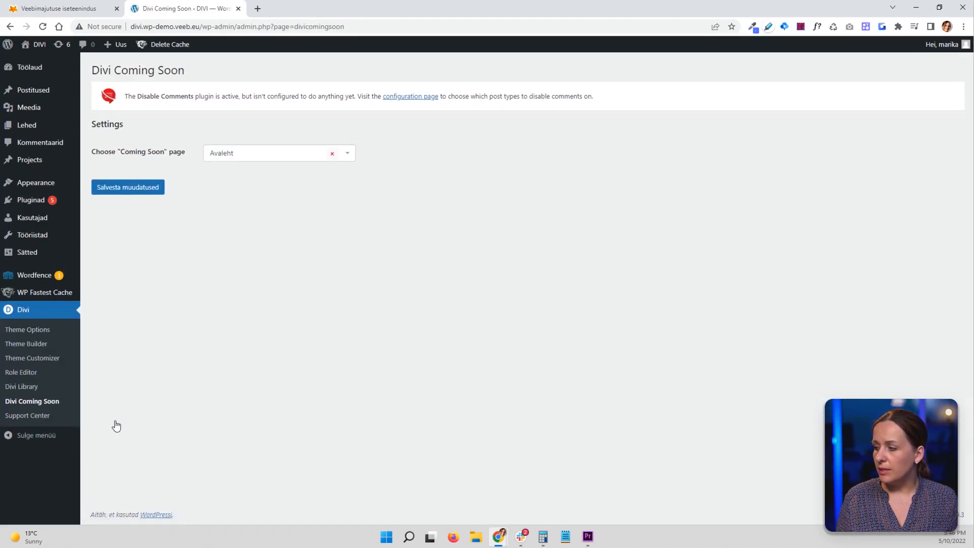
{"action": "left_click", "coordinate": [252, 153]}
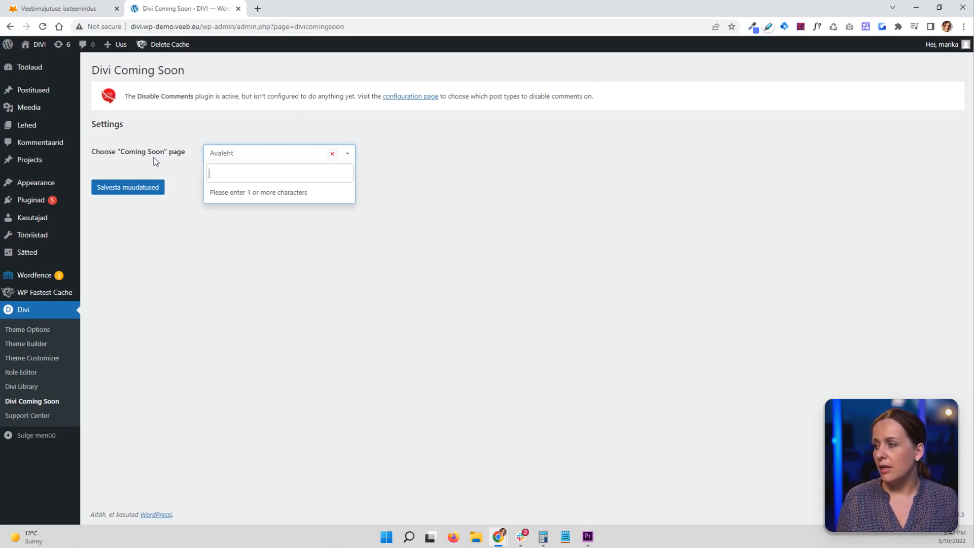
Add a new page titled "Coming soon" and start editing it with the Divi Builder.
{"action": "left_click", "coordinate": [32, 126]}
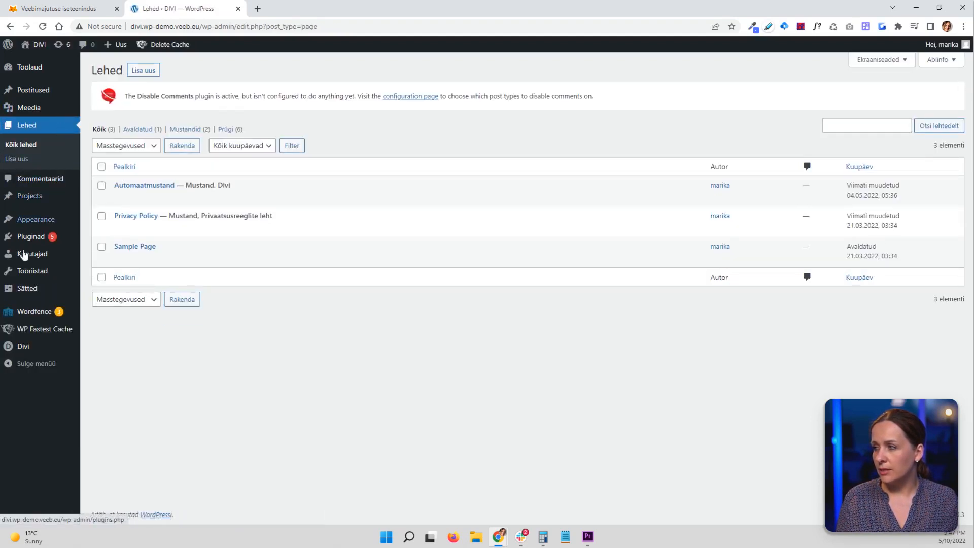
{"action": "mouse_move", "coordinate": [34, 352]}
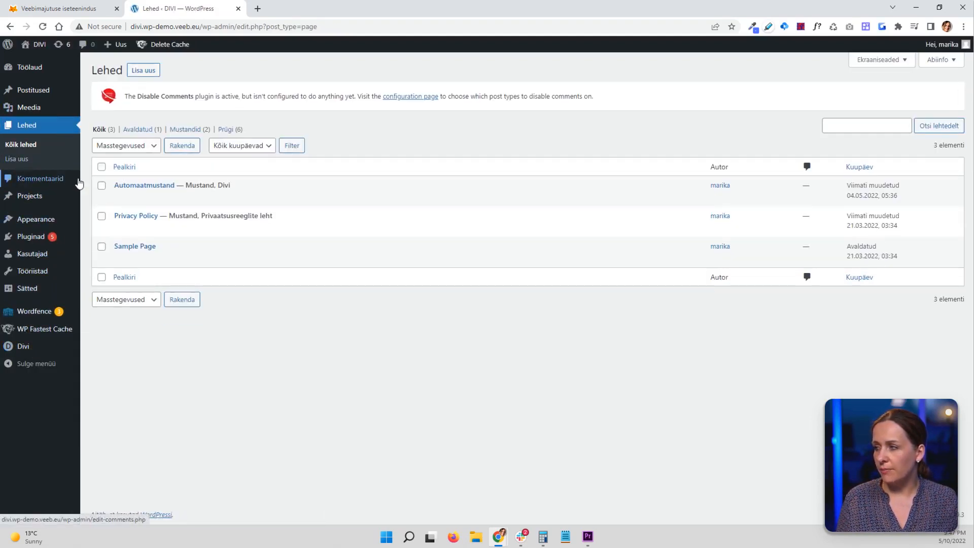
{"action": "left_click", "coordinate": [148, 76]}
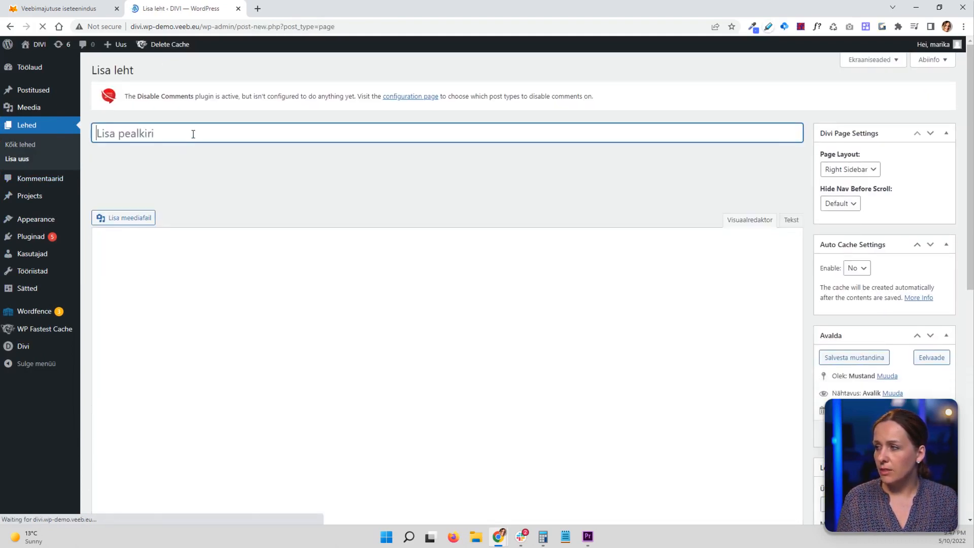
{"action": "type", "text": "Comin"}
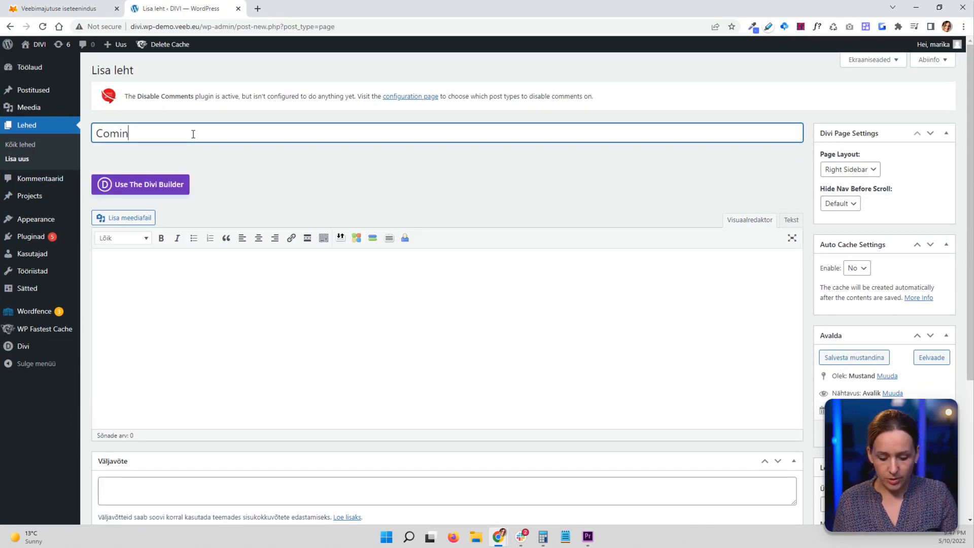
{"action": "type", "text": "g soon"}
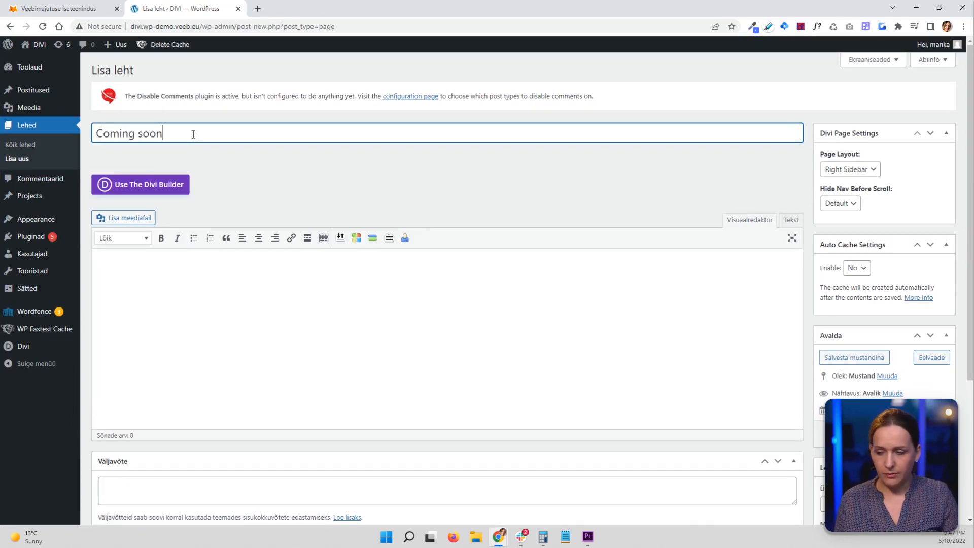
{"action": "left_click", "coordinate": [175, 193]}
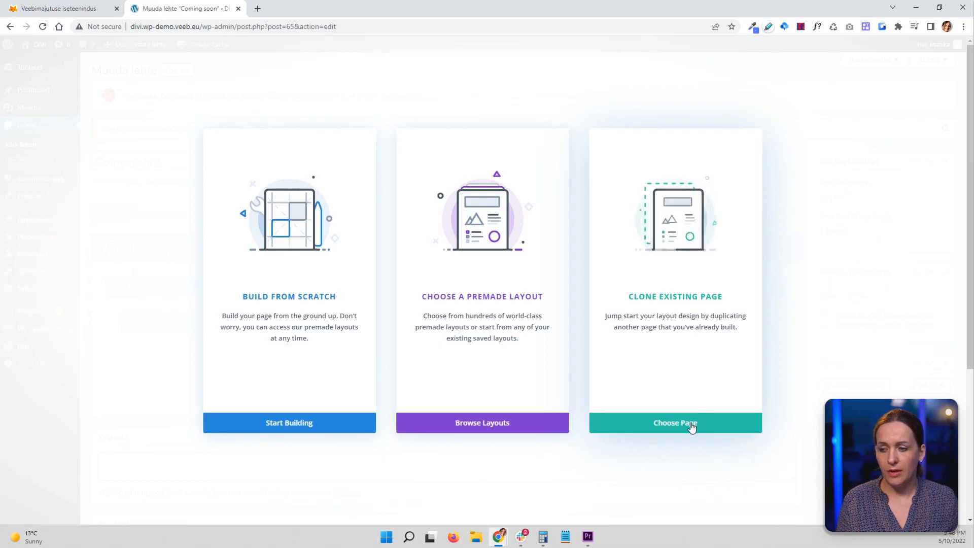
Browse Divi's premade layouts and search them for "coming soon".
{"action": "left_click", "coordinate": [521, 430]}
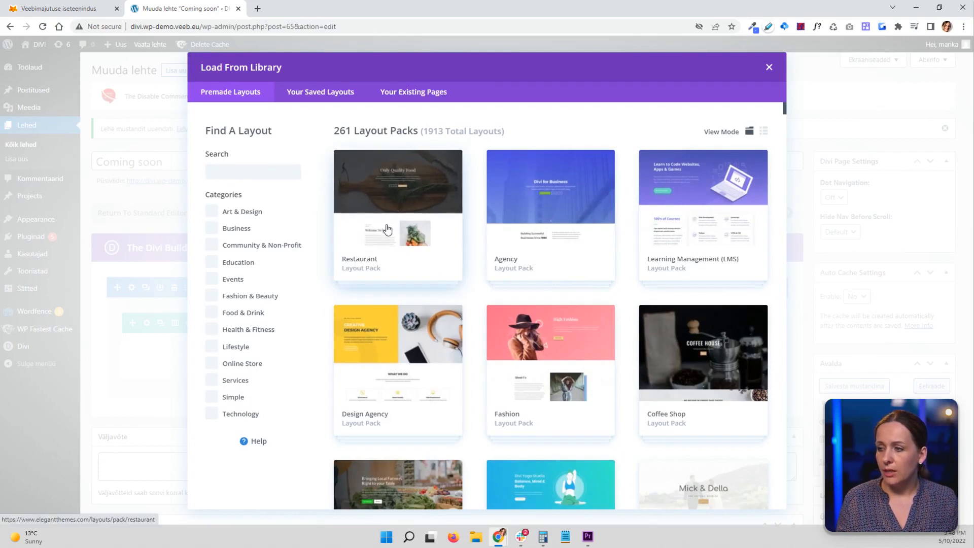
{"action": "left_click", "coordinate": [247, 172]}
{"action": "type", "text": "co"}
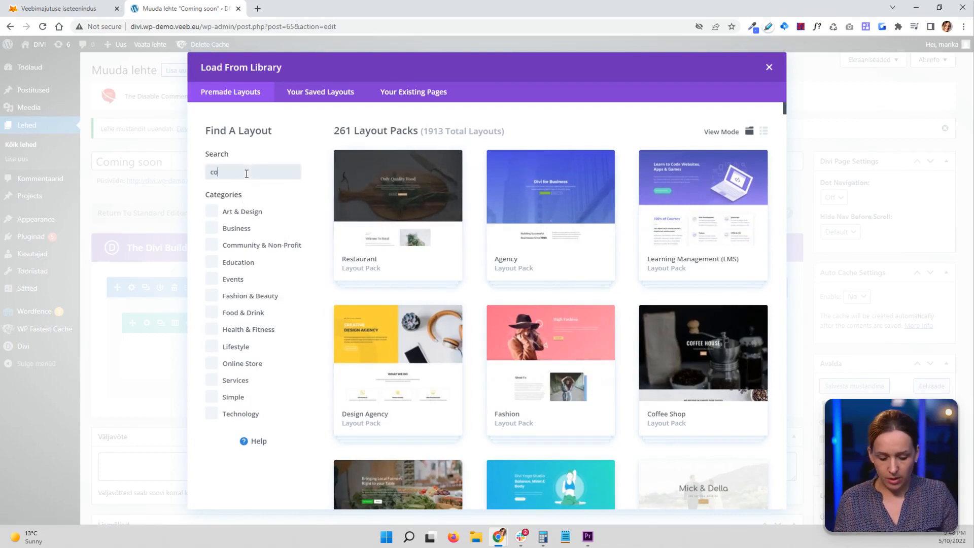
{"action": "type", "text": "ming soon"}
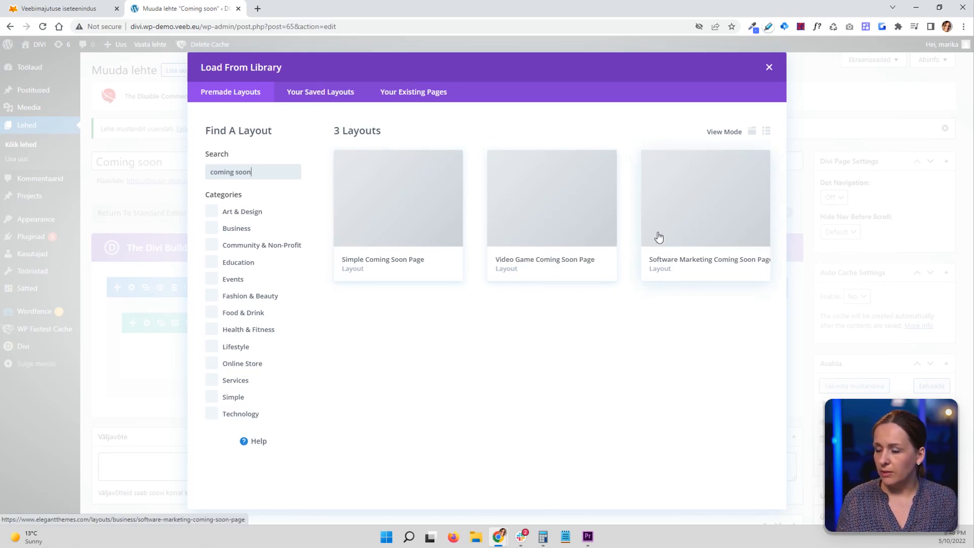
Examine the details of the Simple Coming Soon Page layout and its pack, then return to the search results.
{"action": "left_click", "coordinate": [385, 218]}
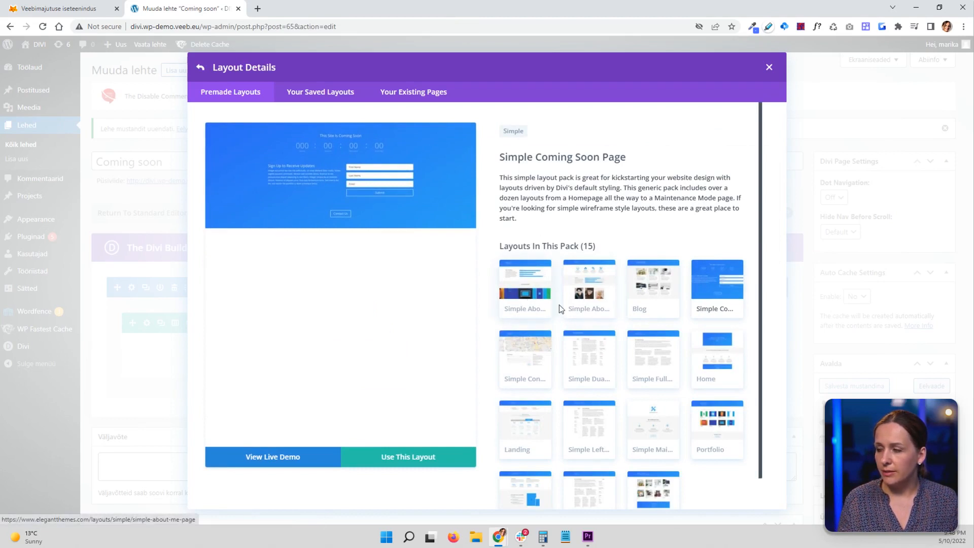
{"action": "scroll", "coordinate": [614, 363], "scroll_direction": "down", "scroll_amount": 1}
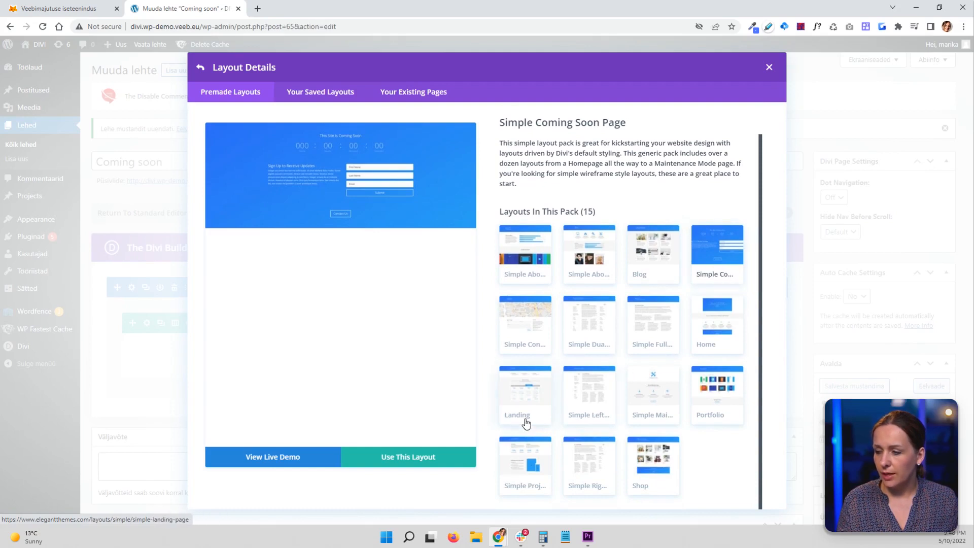
{"action": "left_click", "coordinate": [200, 68]}
Load the Video Game Coming Soon Page layout into the "Coming soon" page and publish the page.
{"action": "left_click", "coordinate": [571, 224]}
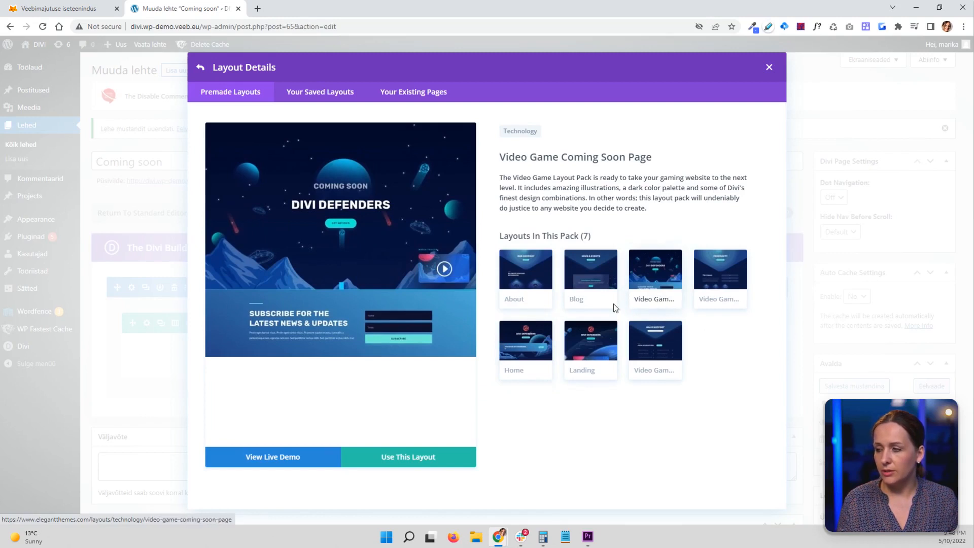
{"action": "left_click", "coordinate": [405, 462]}
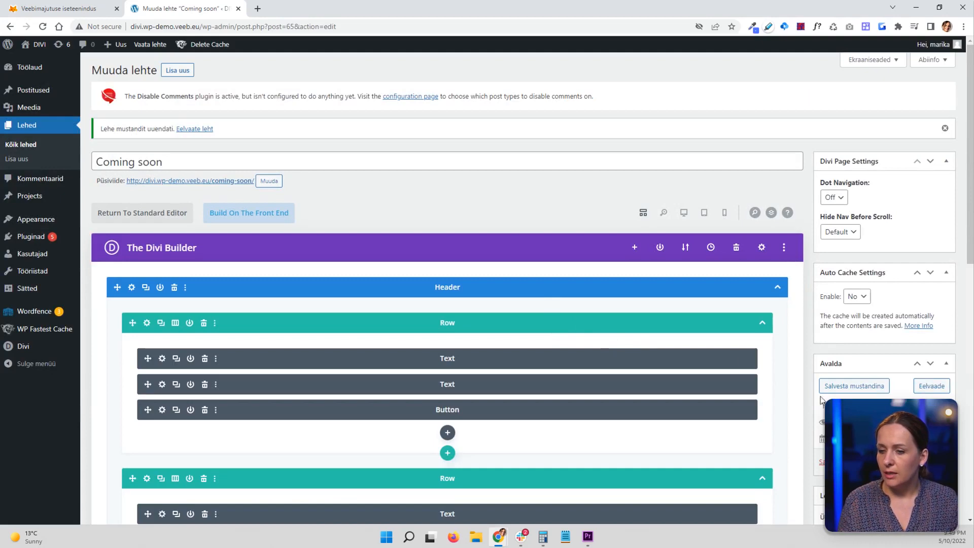
{"action": "scroll", "coordinate": [785, 395], "scroll_direction": "down", "scroll_amount": 3}
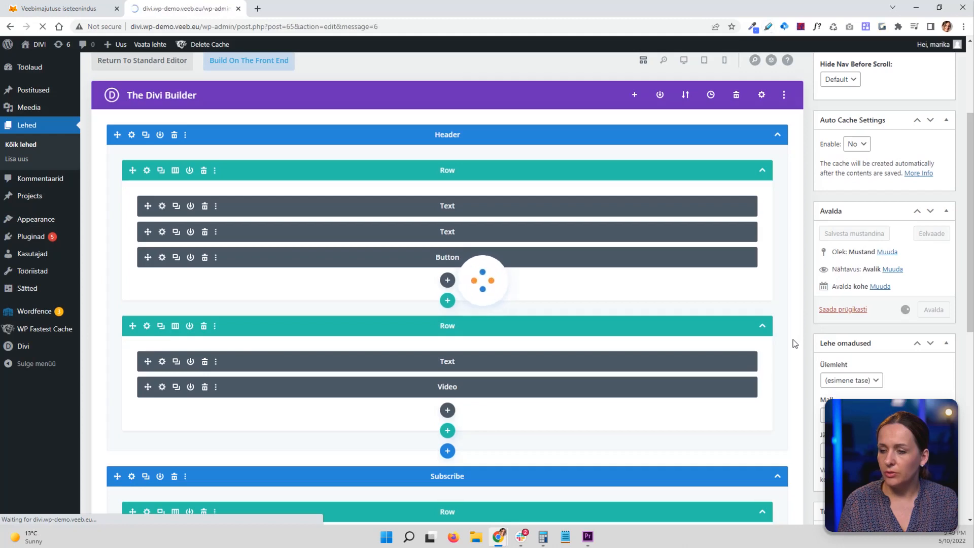
{"action": "scroll", "coordinate": [791, 348], "scroll_direction": "down", "scroll_amount": 5}
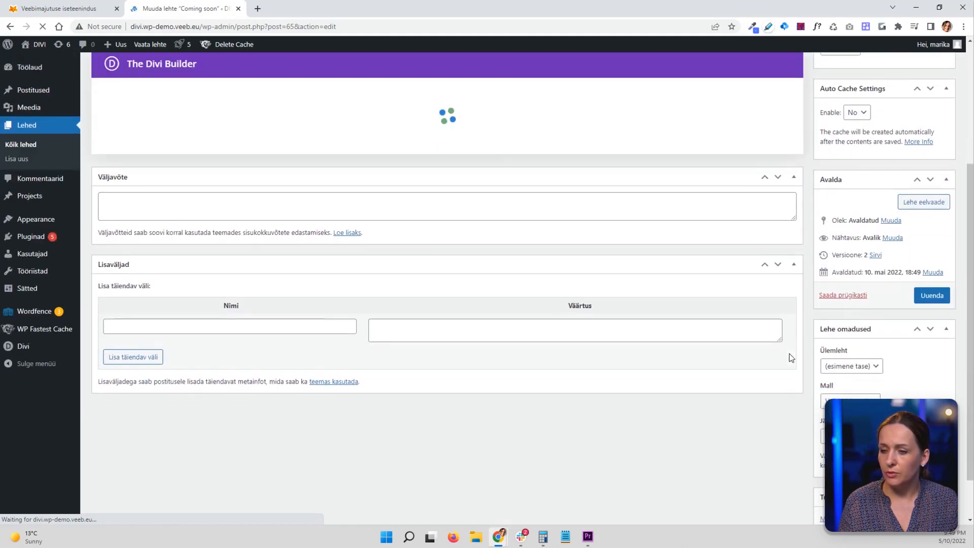
Set the "Coming soon" page's template to Blank Page and update the page.
{"action": "left_click", "coordinate": [850, 348]}
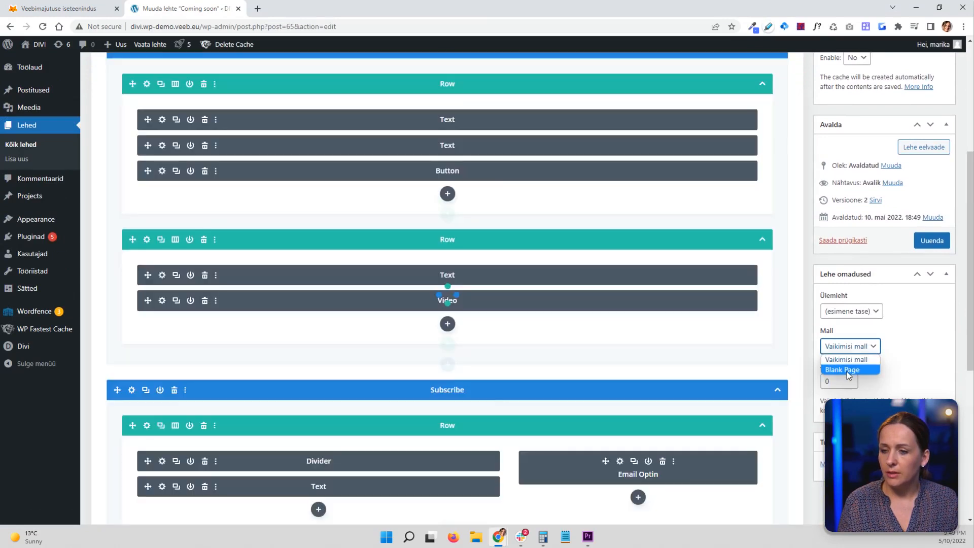
{"action": "left_click", "coordinate": [848, 372]}
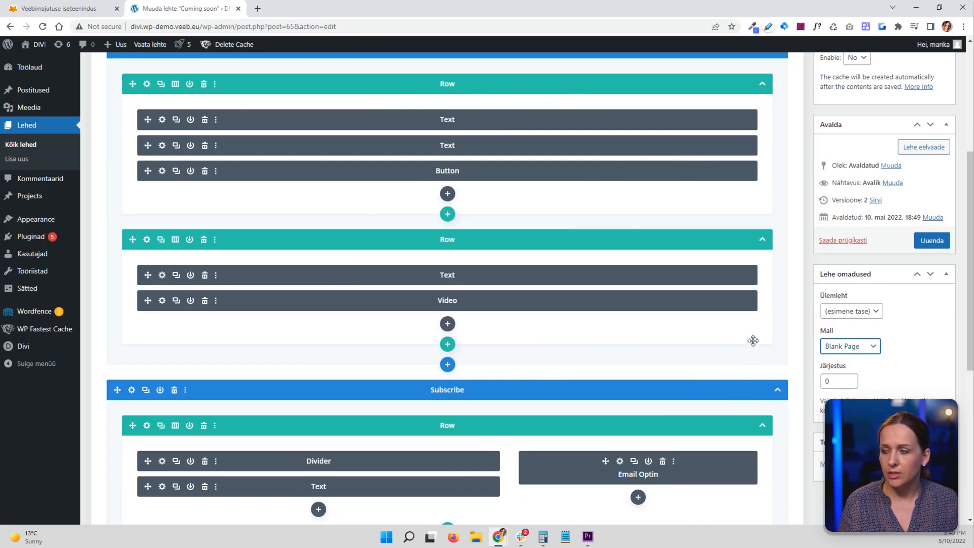
{"action": "left_click", "coordinate": [931, 239]}
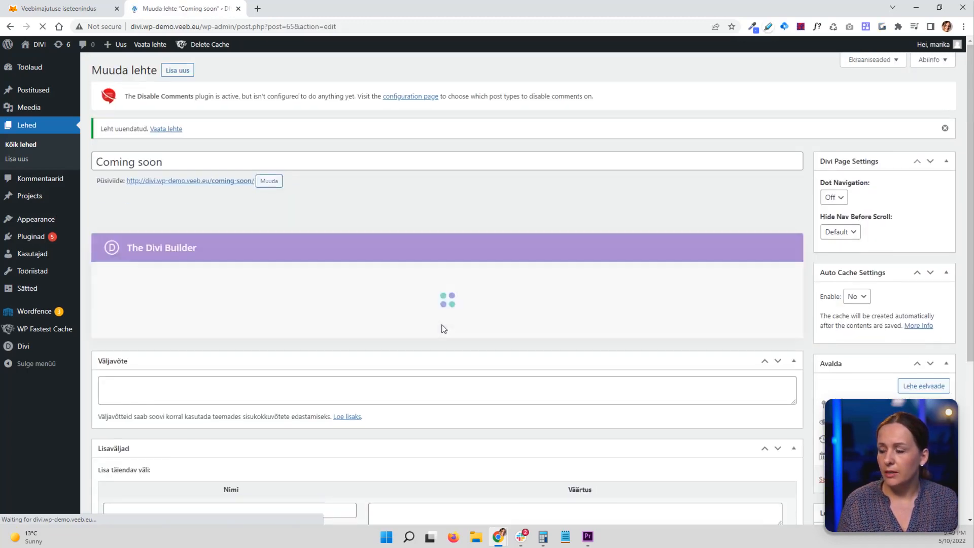
Open the published "Coming soon" page in a new browser tab and look through its layout down to the subscribe section.
{"action": "right_click", "coordinate": [156, 49]}
{"action": "left_click", "coordinate": [169, 55]}
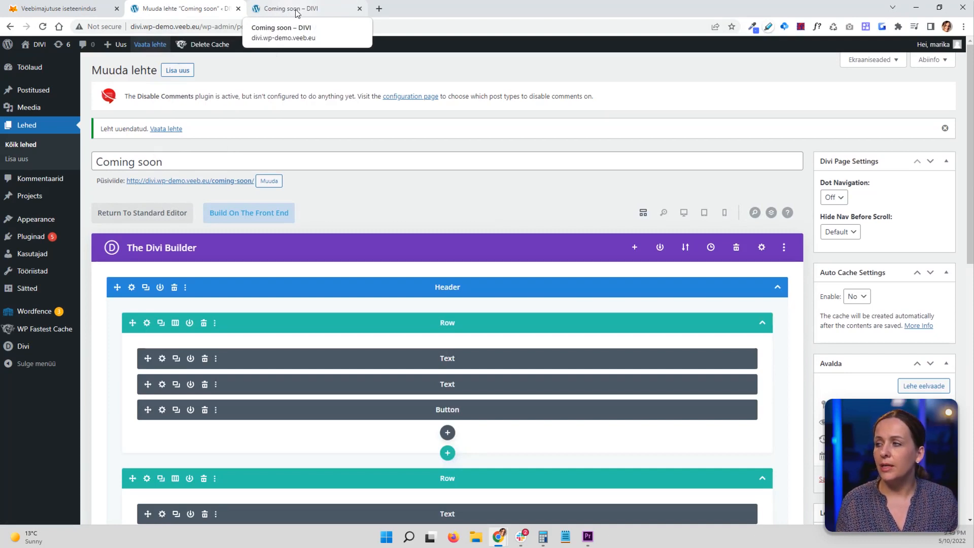
{"action": "left_click", "coordinate": [298, 14]}
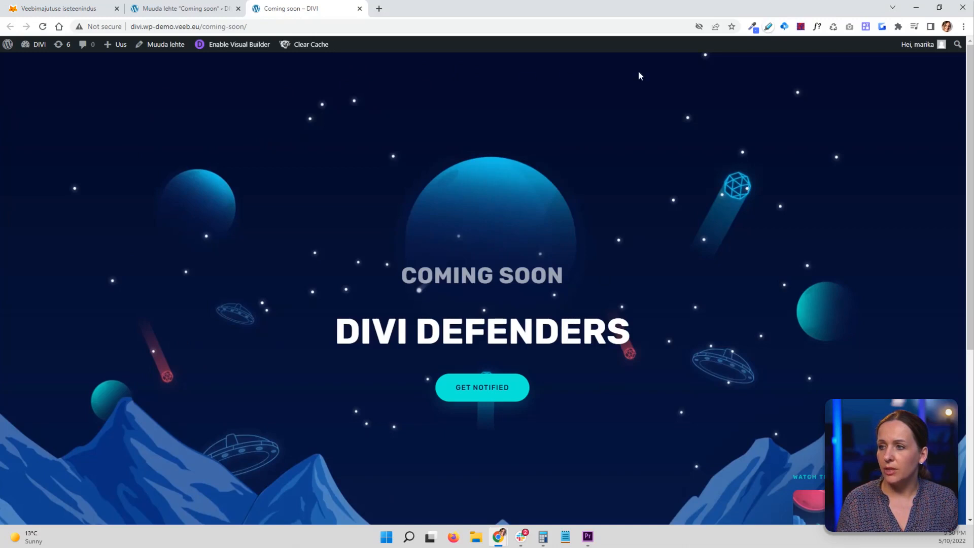
{"action": "scroll", "coordinate": [577, 231], "scroll_direction": "down", "scroll_amount": 5}
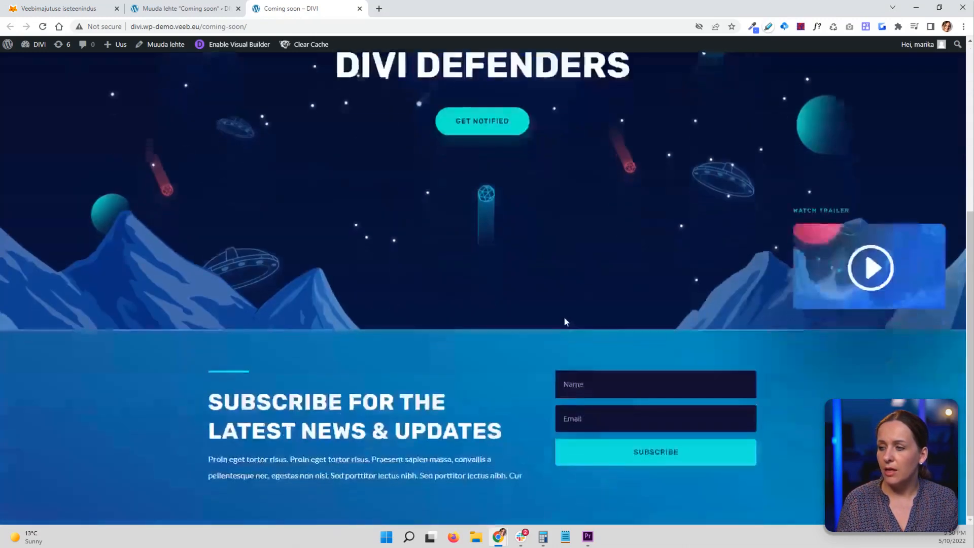
Enable the Visual Builder on the page and open the subscribe form's Email Optin settings, docked at the side and widened.
{"action": "left_click", "coordinate": [225, 46]}
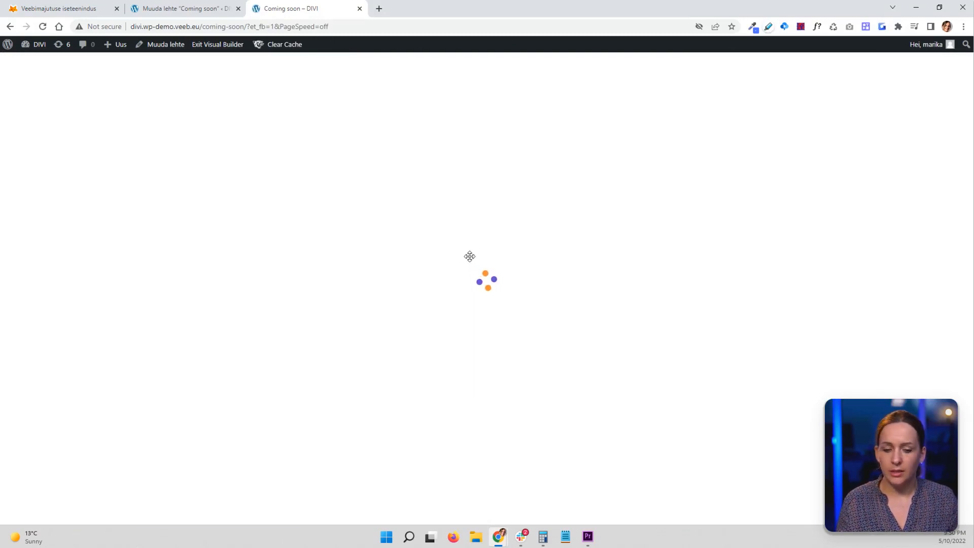
{"action": "scroll", "coordinate": [465, 258], "scroll_direction": "down", "scroll_amount": 5}
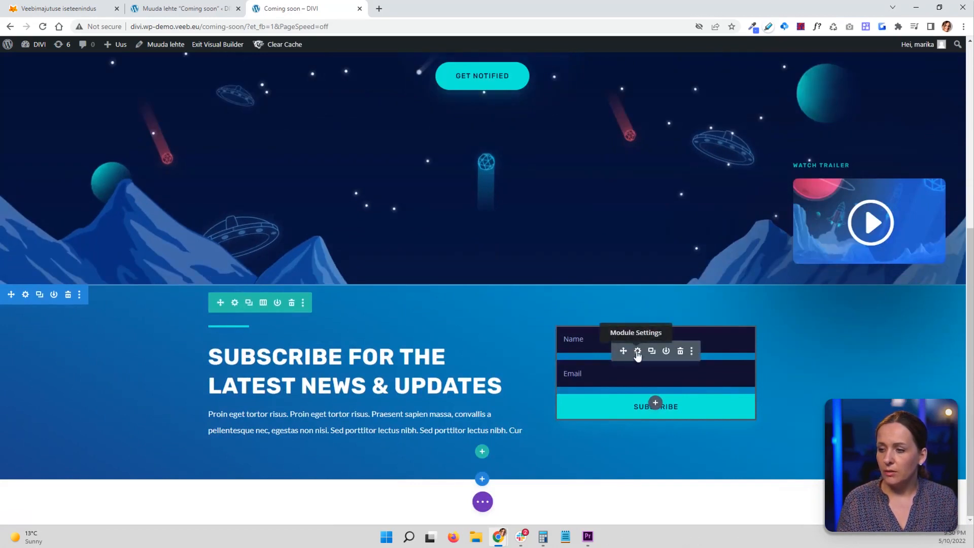
{"action": "left_click", "coordinate": [637, 351]}
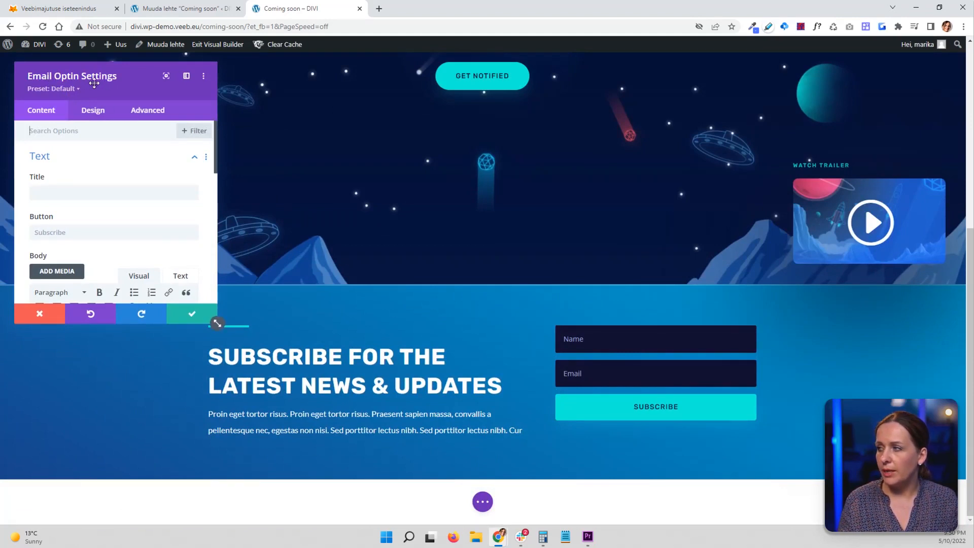
{"action": "left_click", "coordinate": [186, 77]}
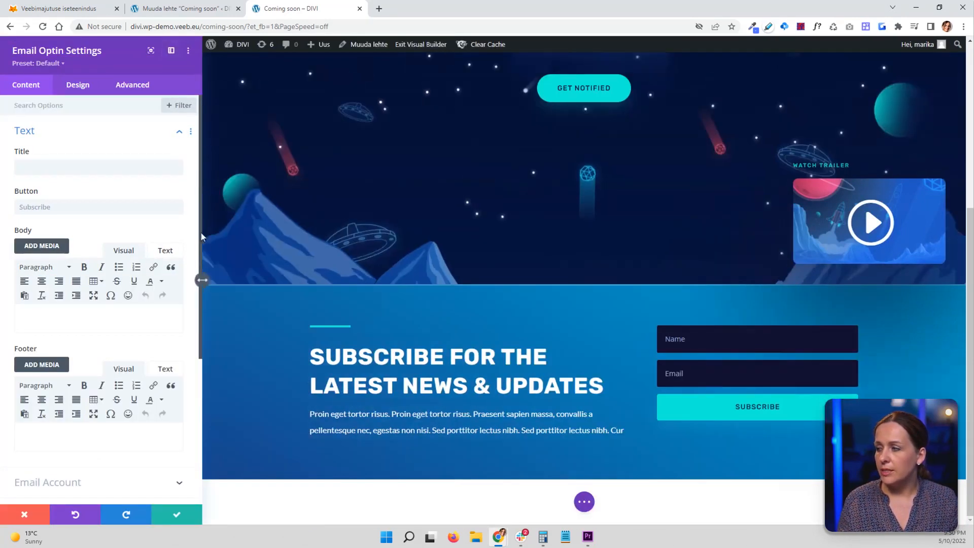
{"action": "left_click_drag", "start_coordinate": [296, 282], "coordinate": [322, 279]}
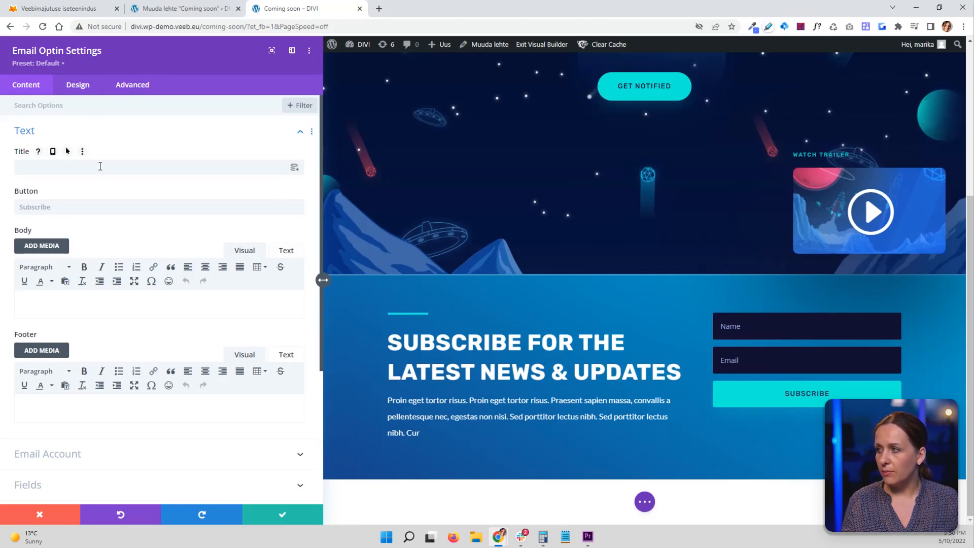
Set the Email Optin form's service provider to MailerLite and check which MailerLite lists can be selected.
{"action": "scroll", "coordinate": [127, 218], "scroll_direction": "down", "scroll_amount": 3}
{"action": "left_click", "coordinate": [114, 307]}
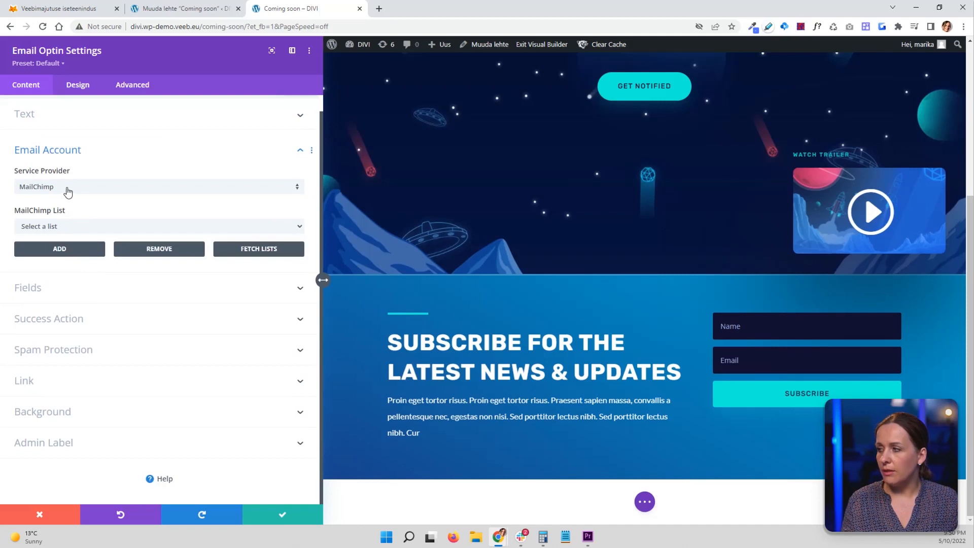
{"action": "left_click", "coordinate": [87, 187]}
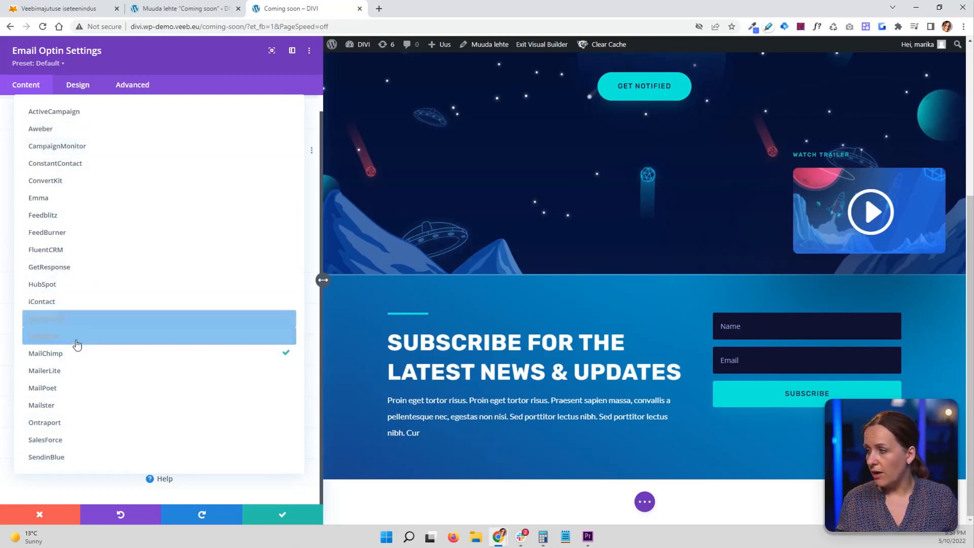
{"action": "left_click", "coordinate": [79, 376]}
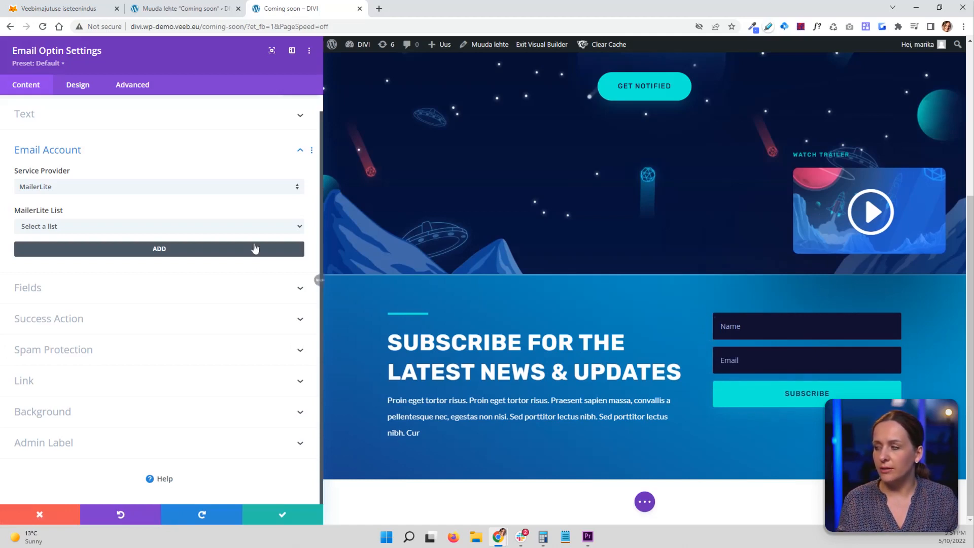
{"action": "left_click", "coordinate": [86, 228]}
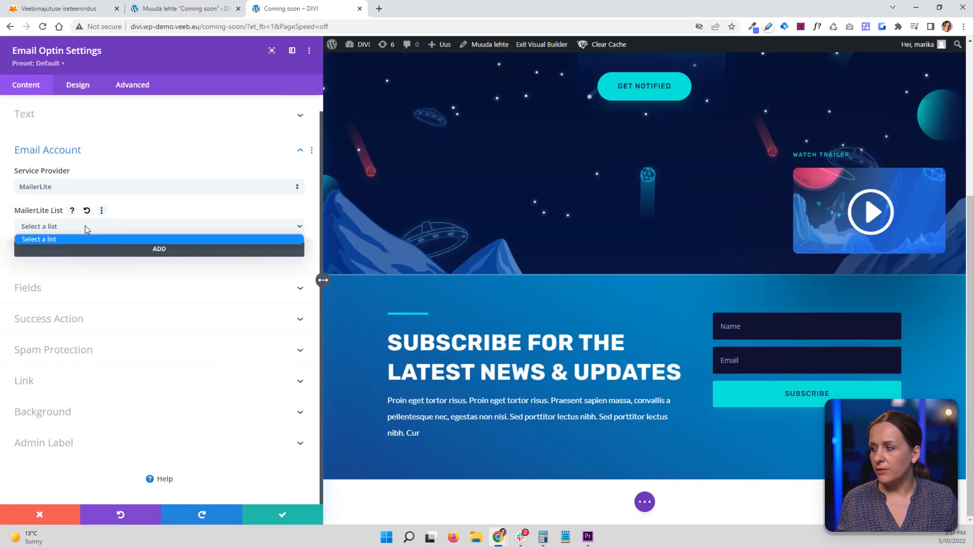
{"action": "left_click", "coordinate": [66, 188]}
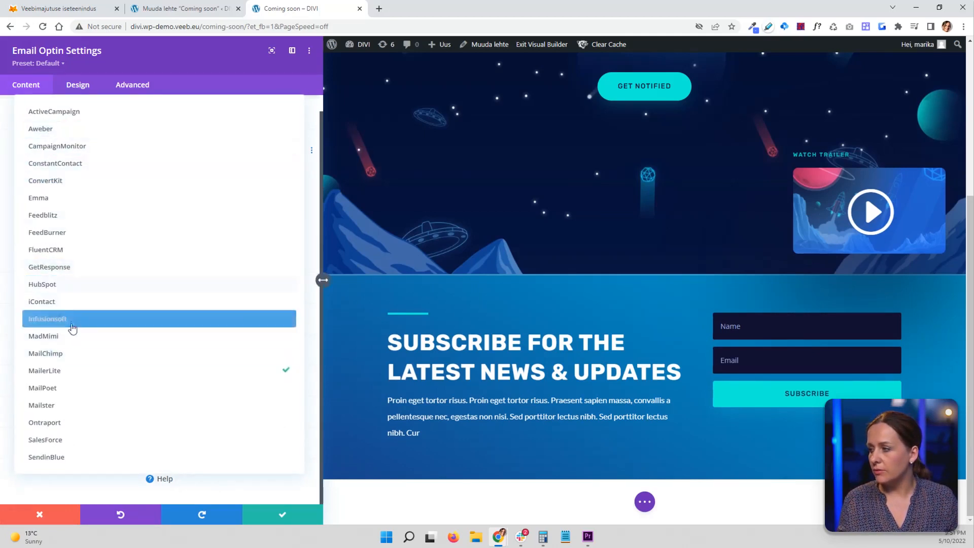
{"action": "left_click", "coordinate": [70, 375]}
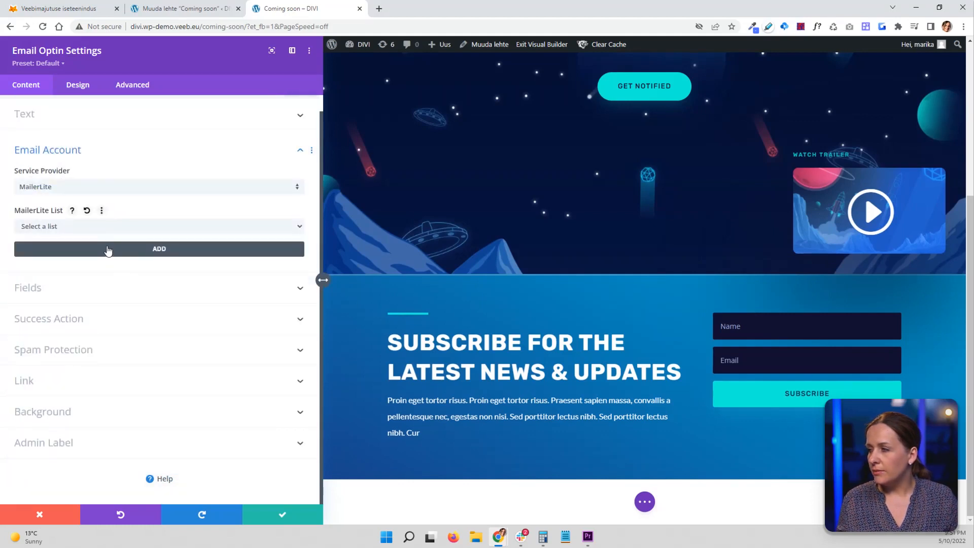
Open the MailerLite account entry with its account name and API key fields, leave them empty, and save the Email Optin module settings.
{"action": "left_click", "coordinate": [108, 250]}
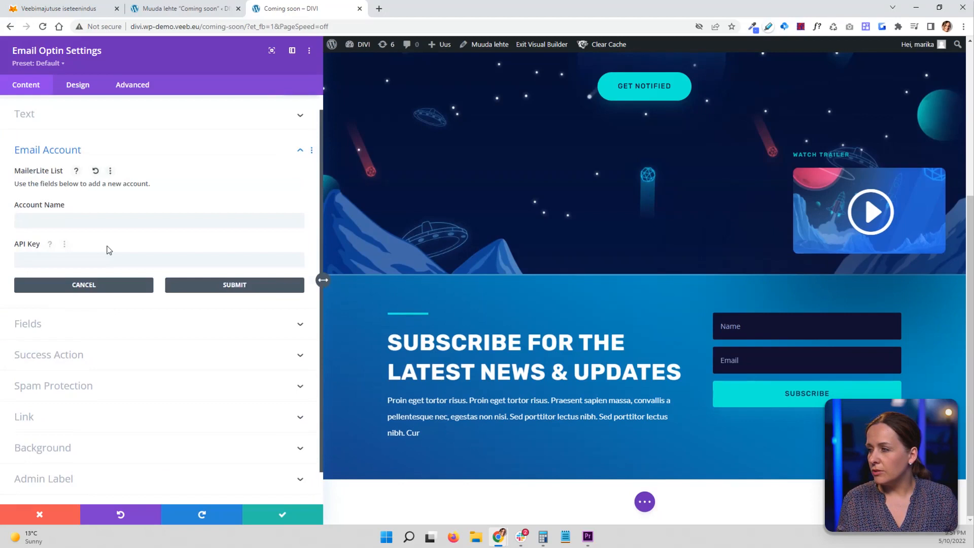
{"action": "left_click", "coordinate": [51, 225]}
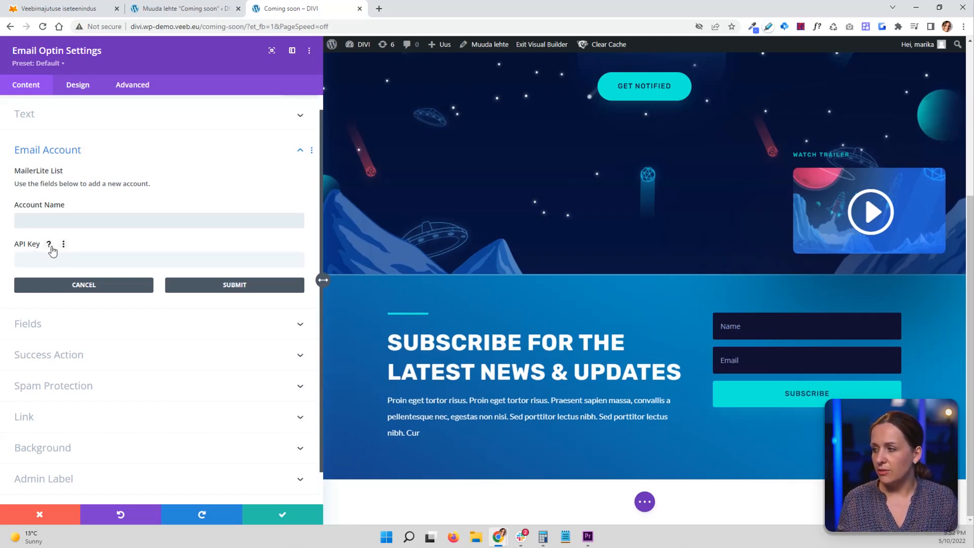
{"action": "left_click", "coordinate": [68, 220]}
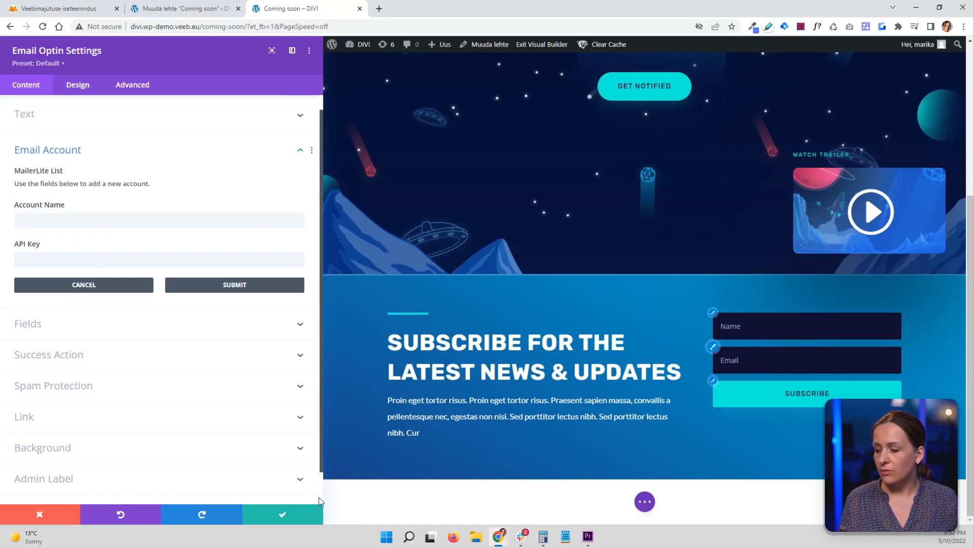
{"action": "left_click", "coordinate": [283, 515]}
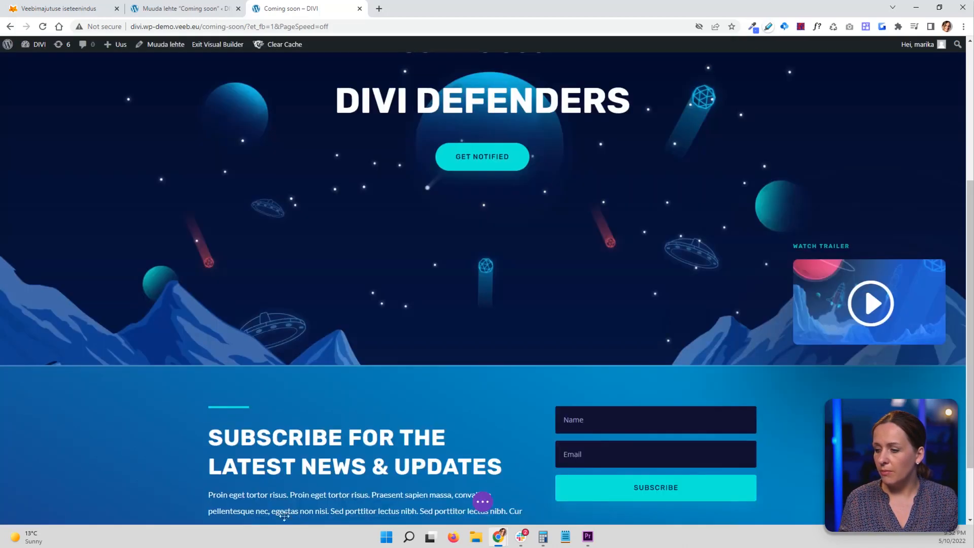
{"action": "left_click", "coordinate": [483, 501]}
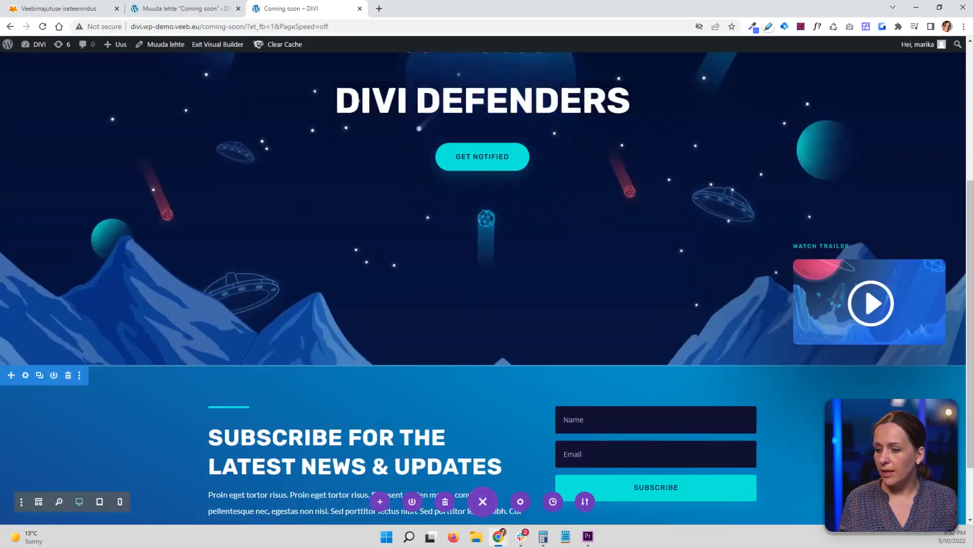
Choose "Coming soon" as the coming soon page in the Divi Coming Soon plugin settings and save the changes.
{"action": "left_click", "coordinate": [184, 15]}
{"action": "mouse_move", "coordinate": [40, 349]}
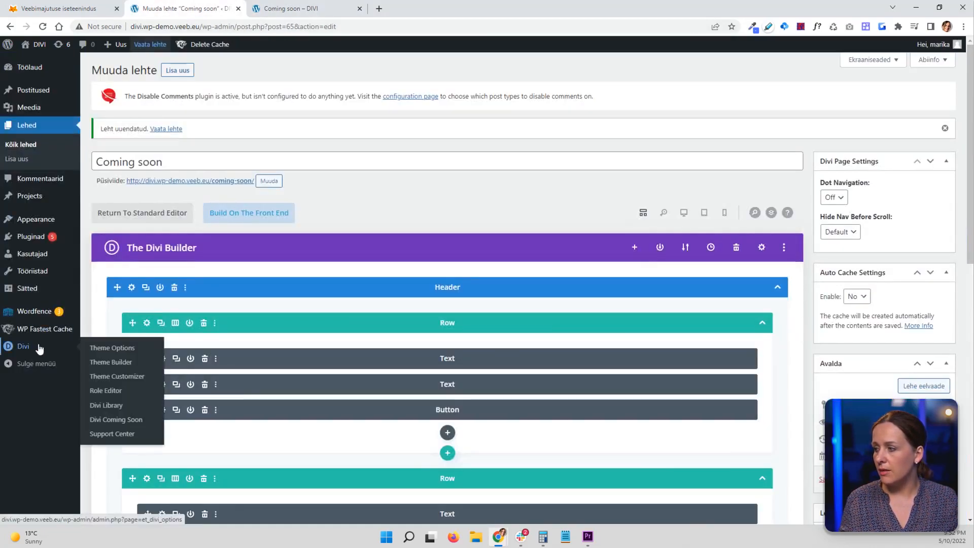
{"action": "left_click", "coordinate": [120, 420]}
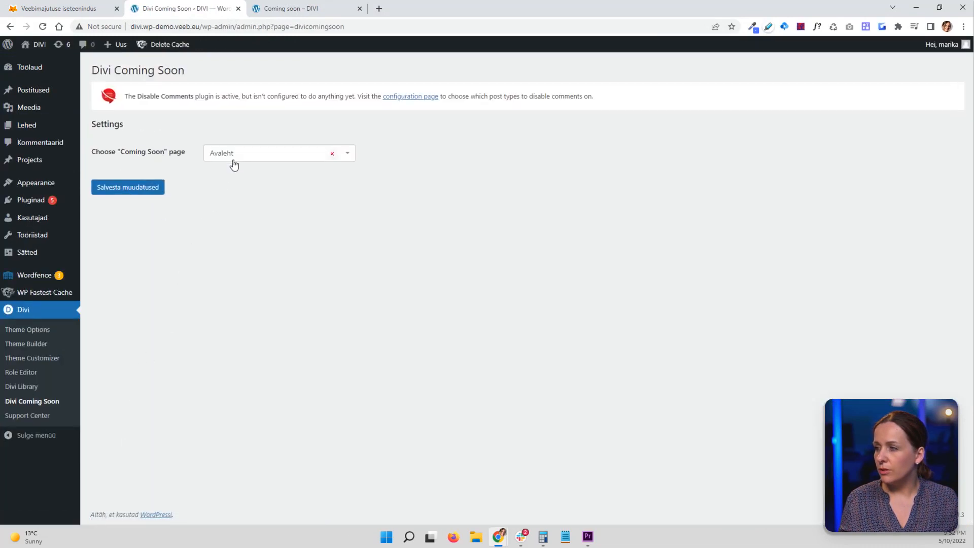
{"action": "left_click", "coordinate": [234, 157]}
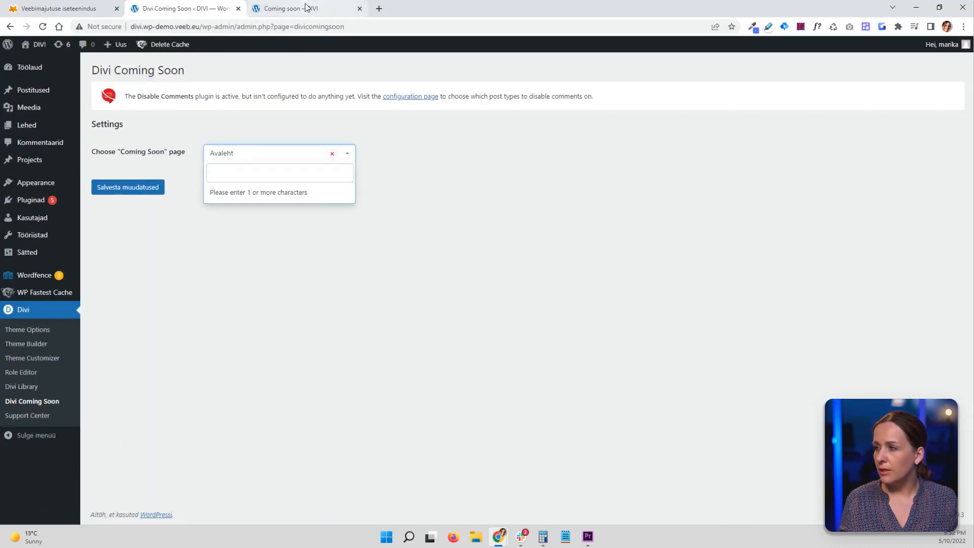
{"action": "type", "text": "comin"}
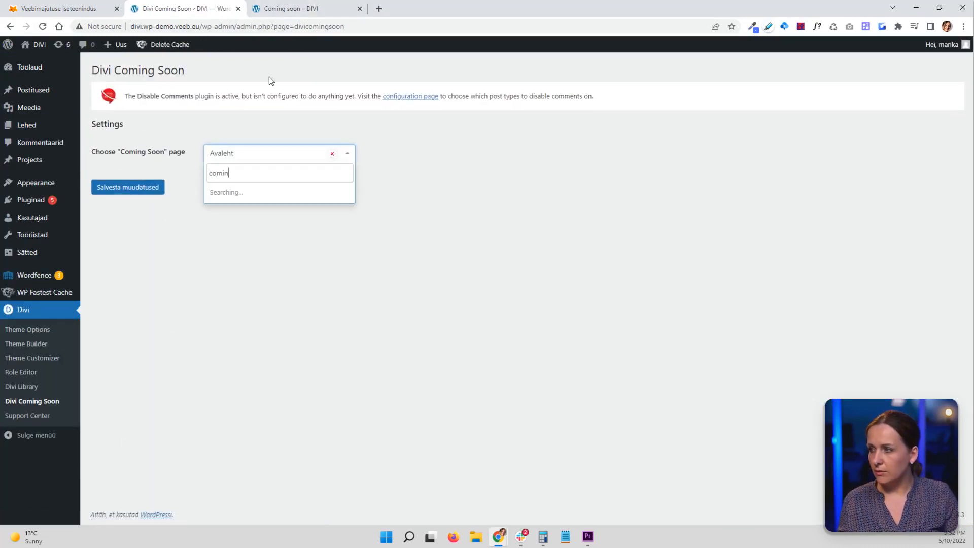
{"action": "left_click", "coordinate": [257, 192]}
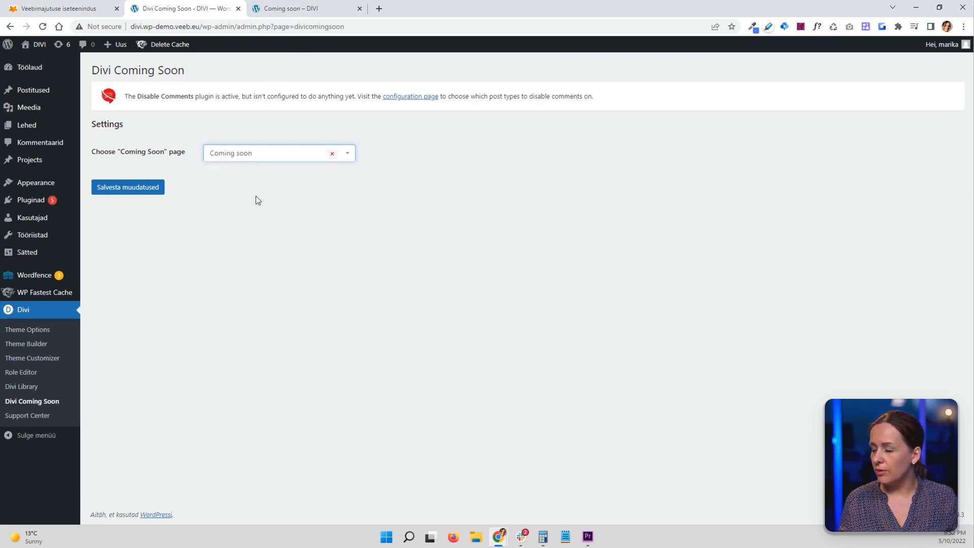
{"action": "left_click", "coordinate": [134, 191]}
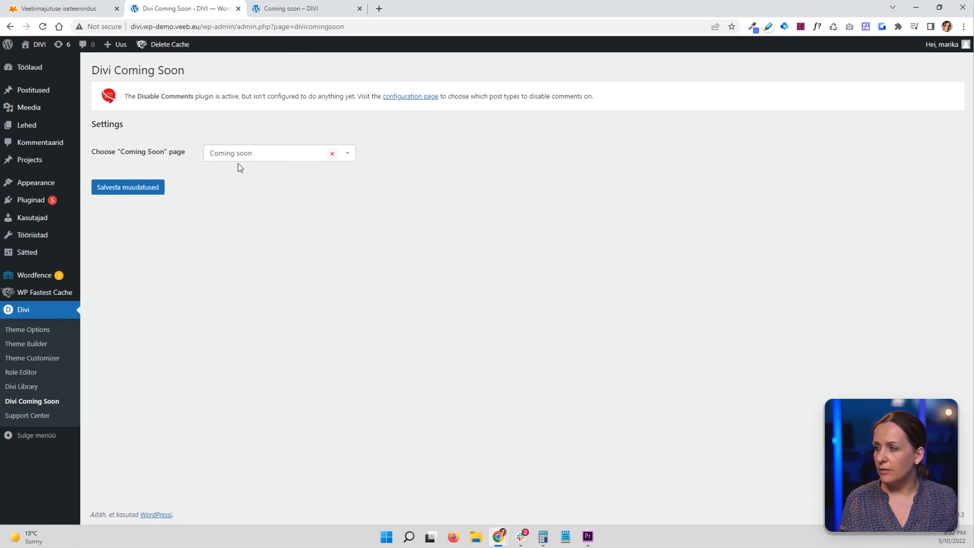
Close the Visual Builder tab and open the site's front page in a new tab while logged in.
{"action": "left_click", "coordinate": [278, 12]}
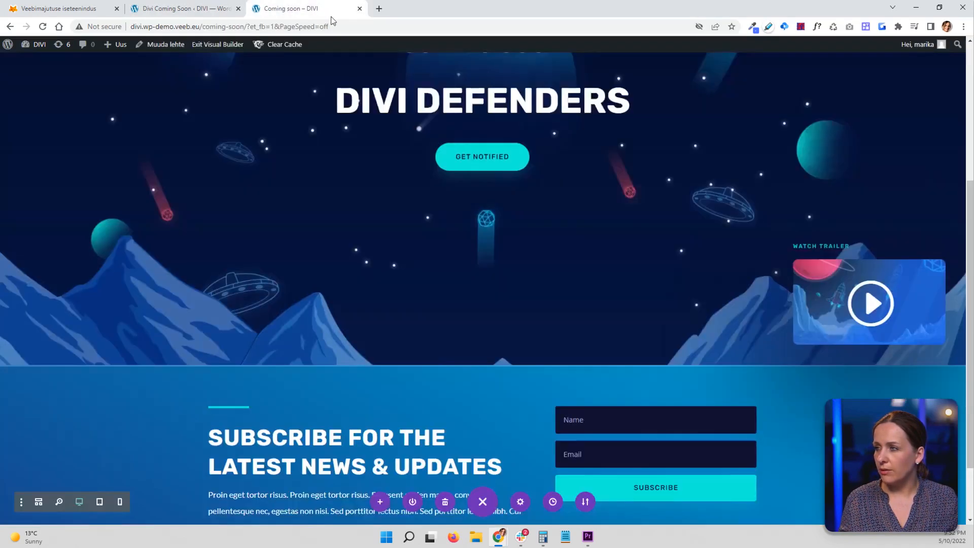
{"action": "left_click", "coordinate": [360, 9]}
{"action": "mouse_move", "coordinate": [37, 44]}
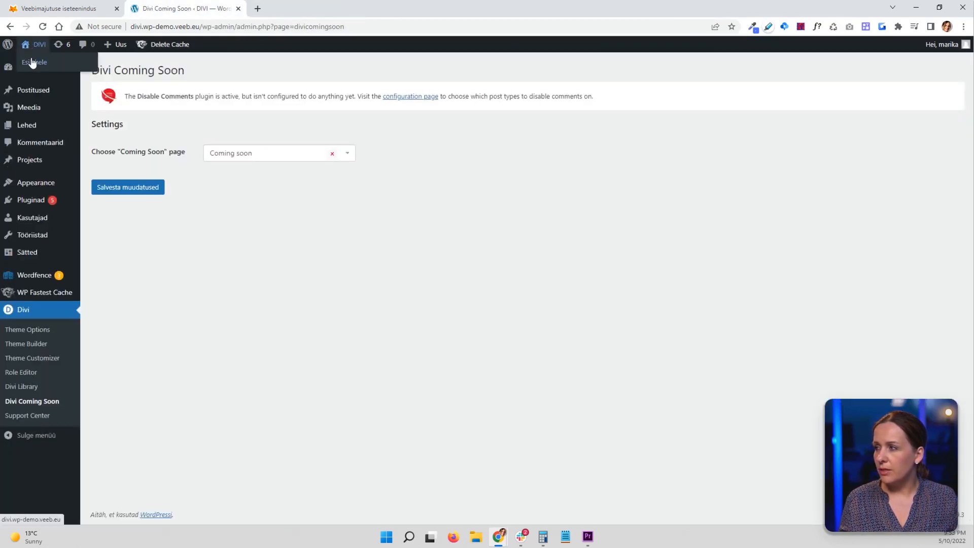
{"action": "right_click", "coordinate": [32, 61]}
{"action": "left_click", "coordinate": [49, 70]}
{"action": "left_click", "coordinate": [304, 9]}
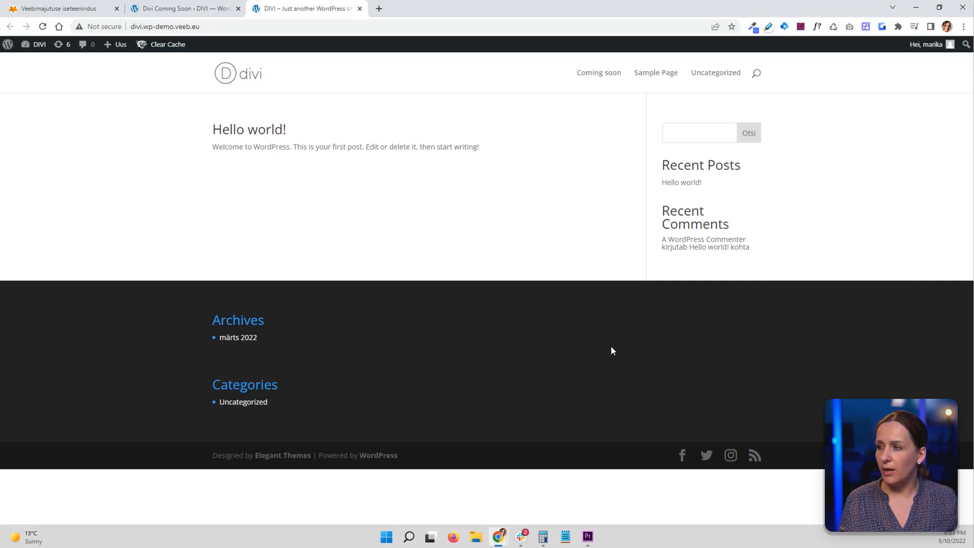
View divi.wp-demo.veeb.eu in an incognito window as a logged-out visitor, then close that window and the front page tab.
{"action": "left_click", "coordinate": [254, 26]}
{"action": "key", "text": "ctrl+c"}
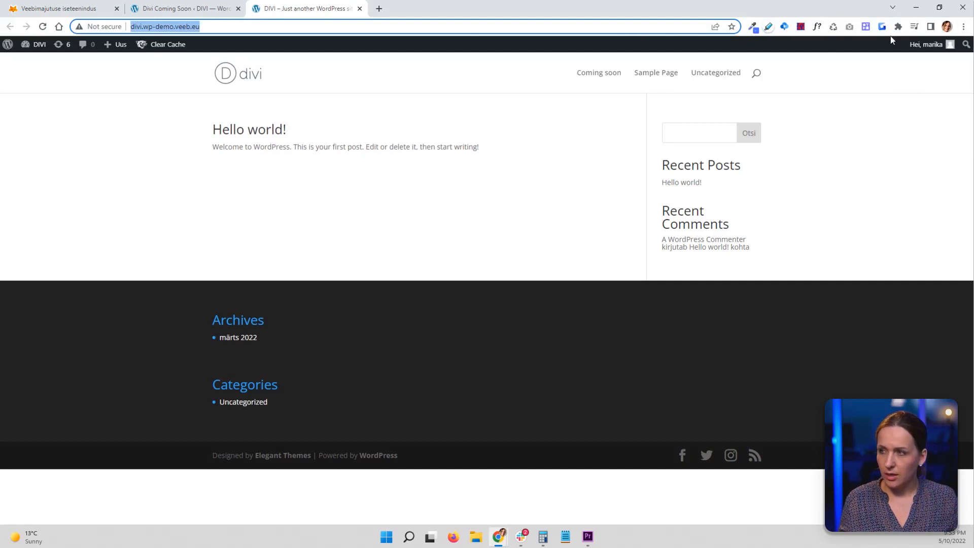
{"action": "left_click", "coordinate": [963, 26]}
{"action": "left_click", "coordinate": [939, 67]}
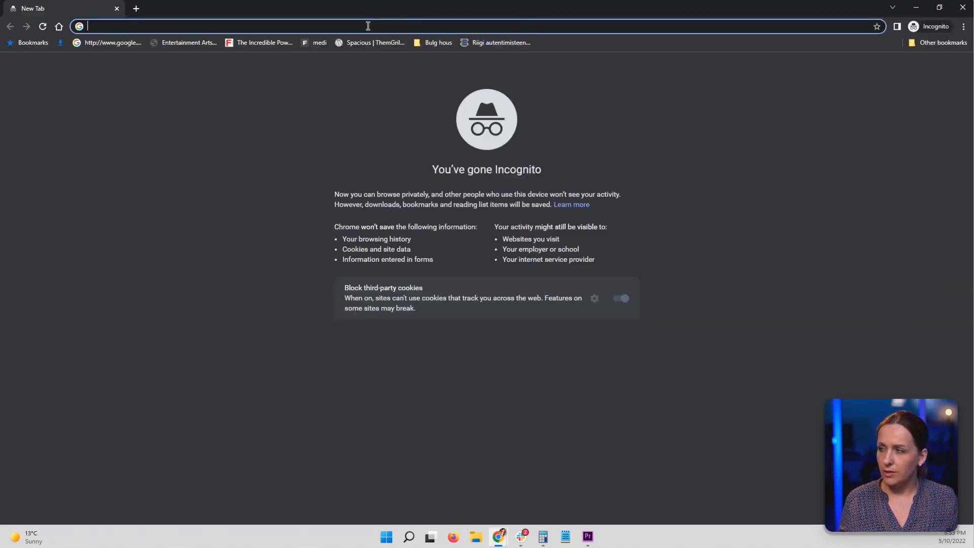
{"action": "key", "text": "ctrl+v"}
{"action": "key", "text": "Return"}
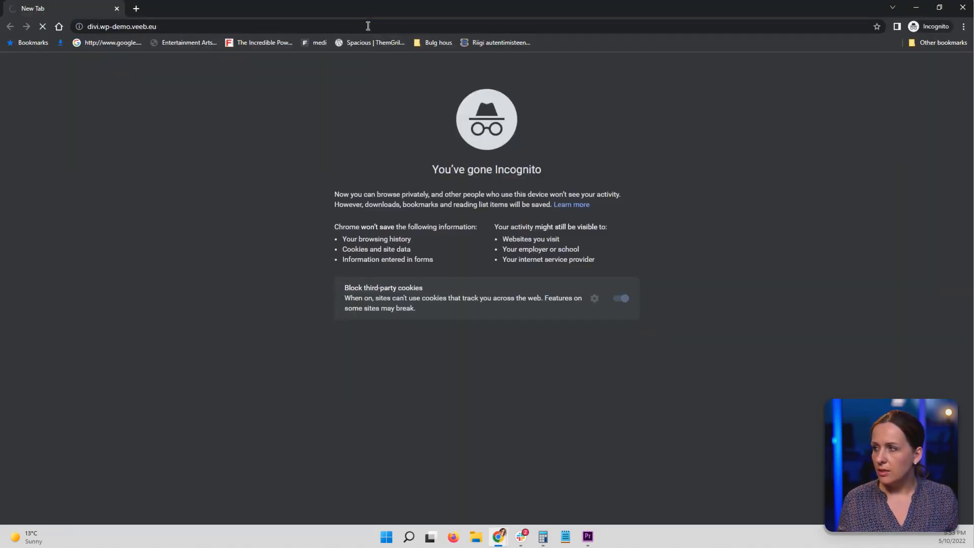
{"action": "scroll", "coordinate": [309, 346], "scroll_direction": "down", "scroll_amount": 5}
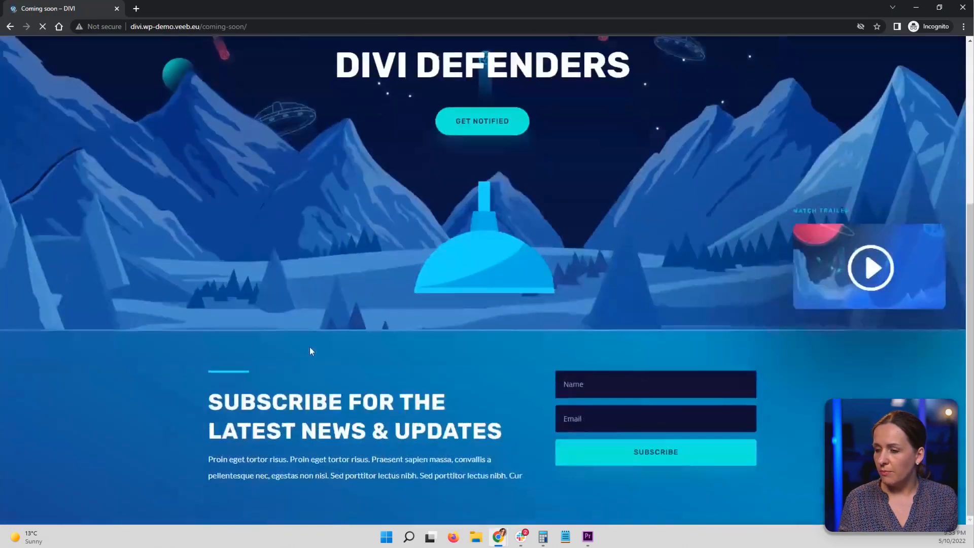
{"action": "scroll", "coordinate": [313, 353], "scroll_direction": "up", "scroll_amount": 5}
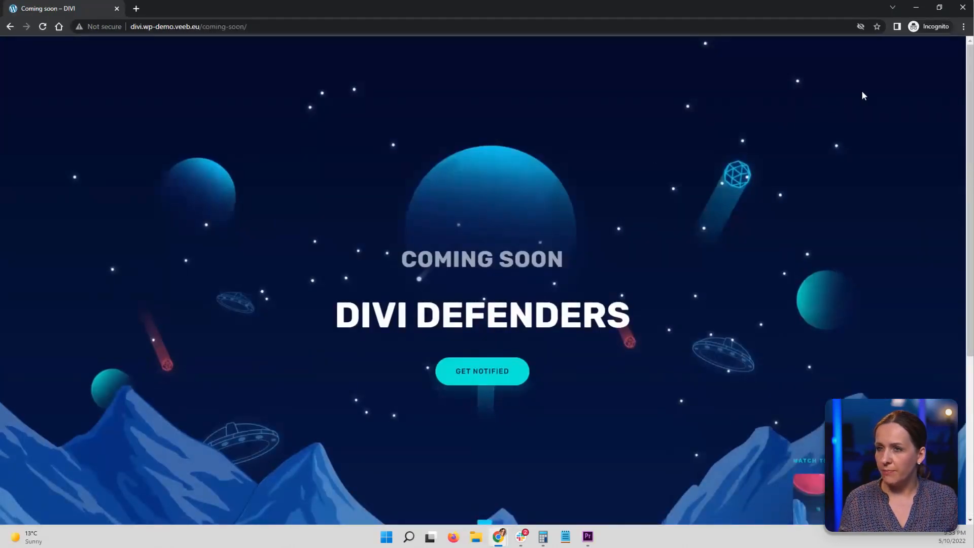
{"action": "left_click", "coordinate": [962, 7]}
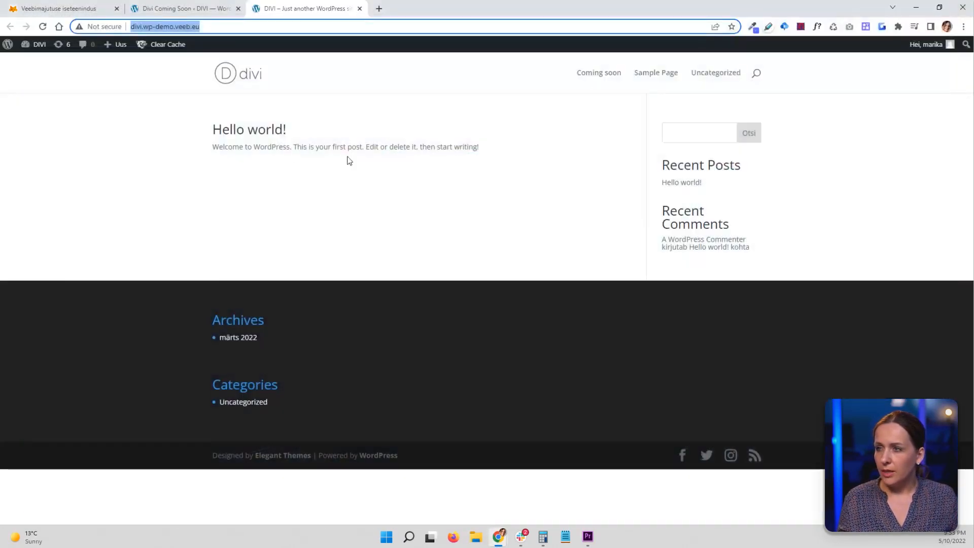
{"action": "left_click", "coordinate": [360, 8]}
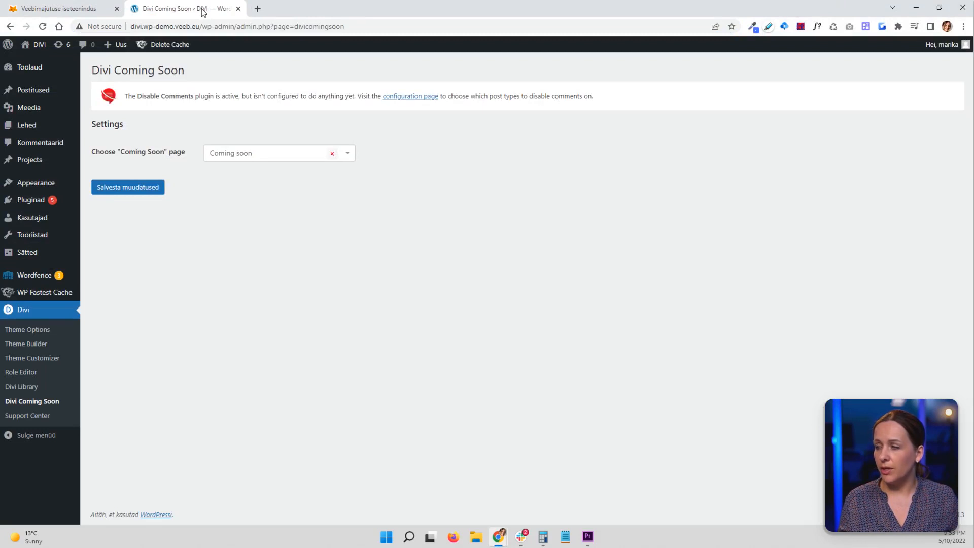